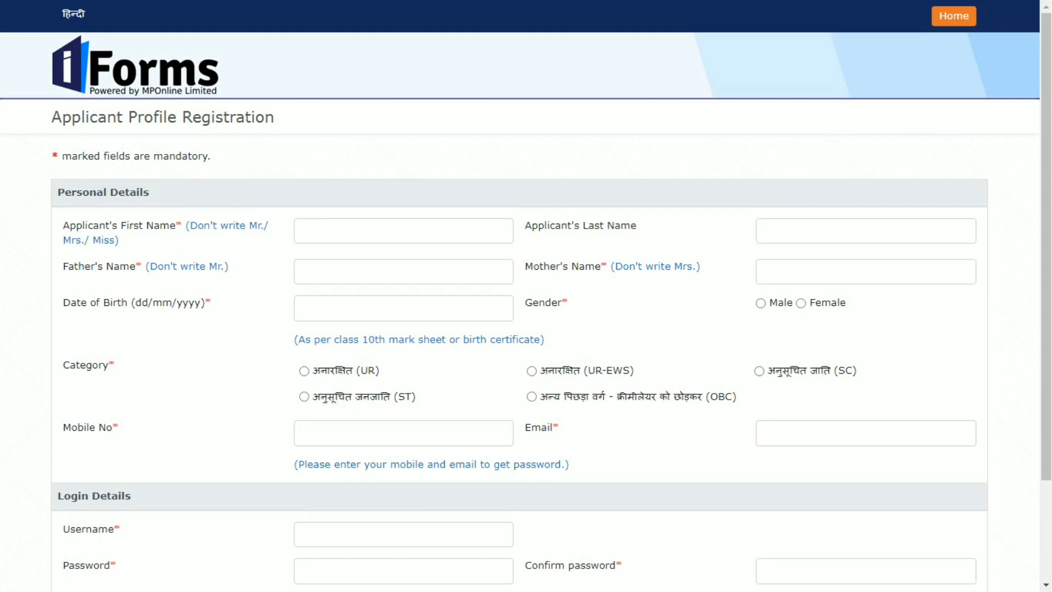
Pass through the first, last, father's and mother's name and date-of-birth fields, leaving them empty.
{"action": "left_click", "coordinate": [304, 230]}
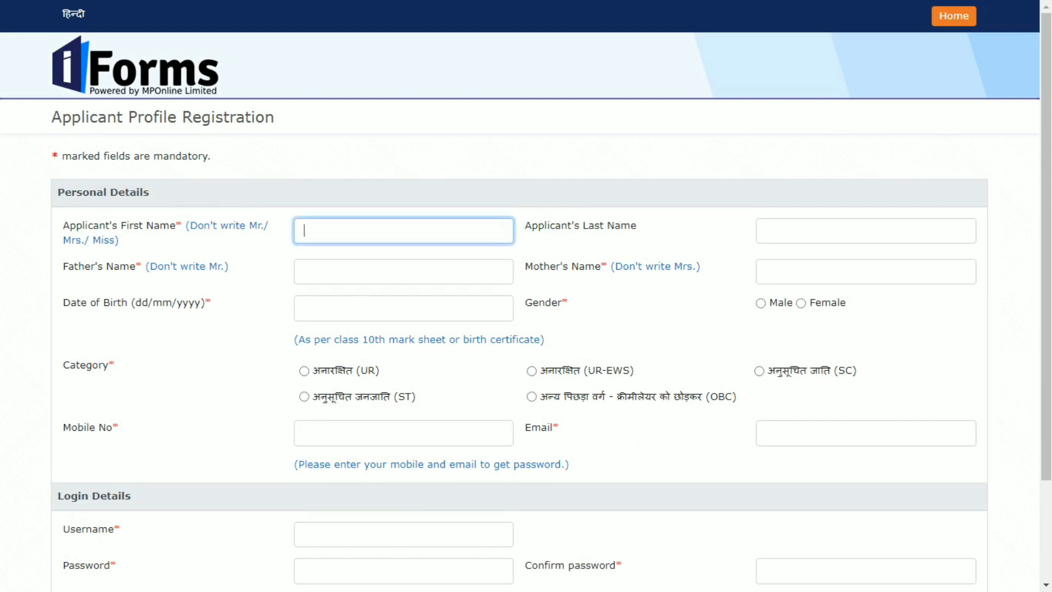
{"action": "left_click", "coordinate": [766, 230]}
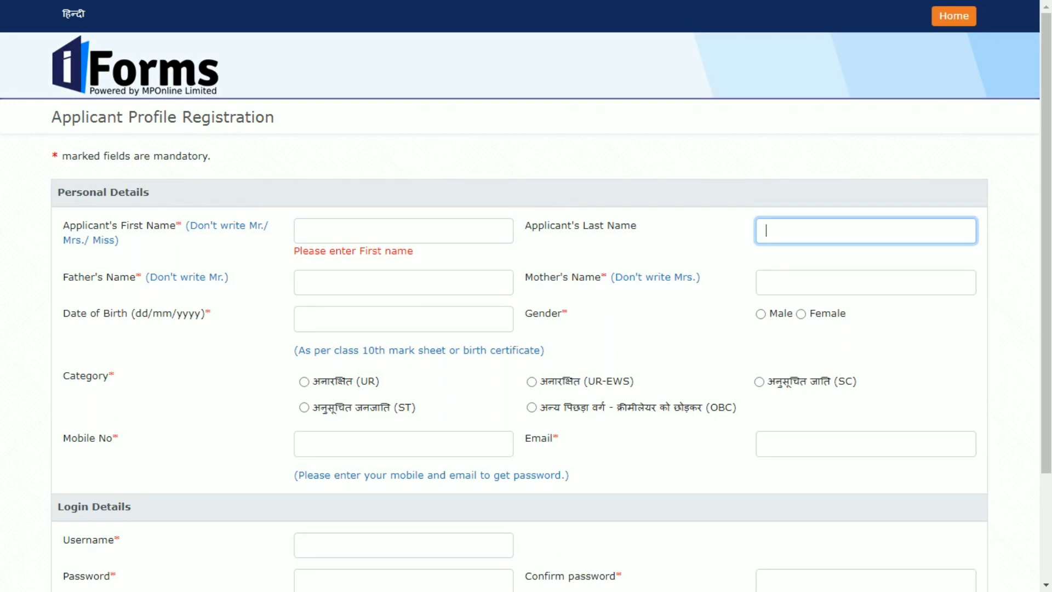
{"action": "left_click", "coordinate": [404, 282]}
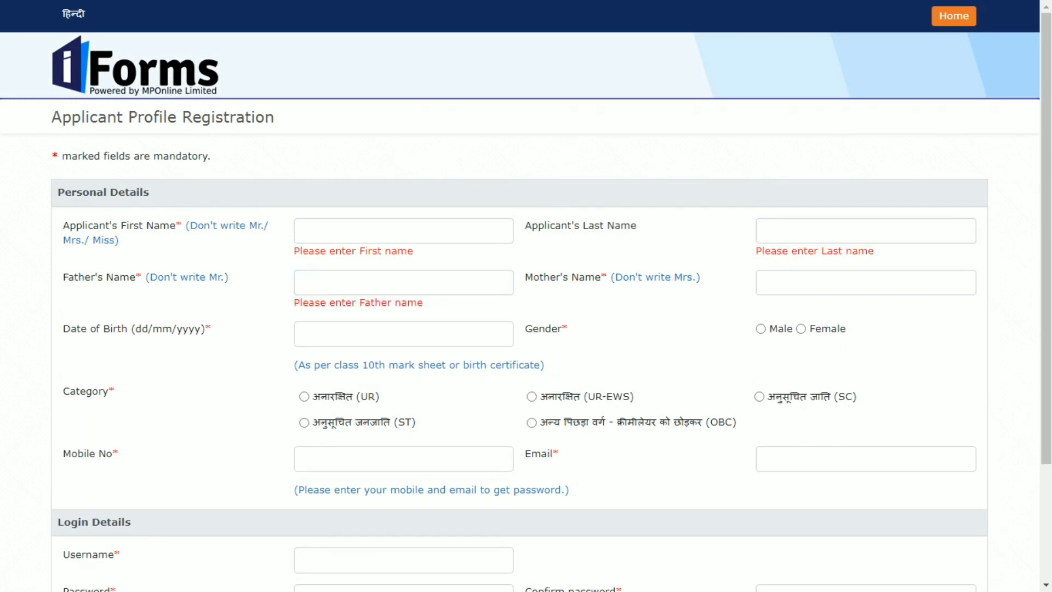
{"action": "left_click", "coordinate": [866, 282]}
{"action": "scroll", "coordinate": [526, 296], "scroll_direction": "down", "scroll_amount": 1}
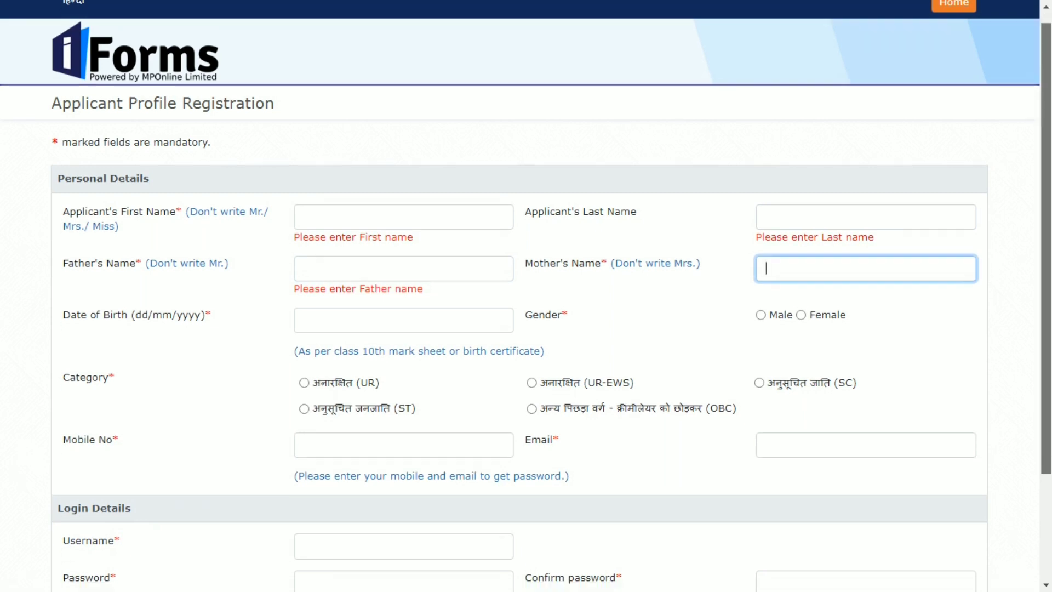
{"action": "scroll", "coordinate": [526, 296], "scroll_direction": "down", "scroll_amount": 1}
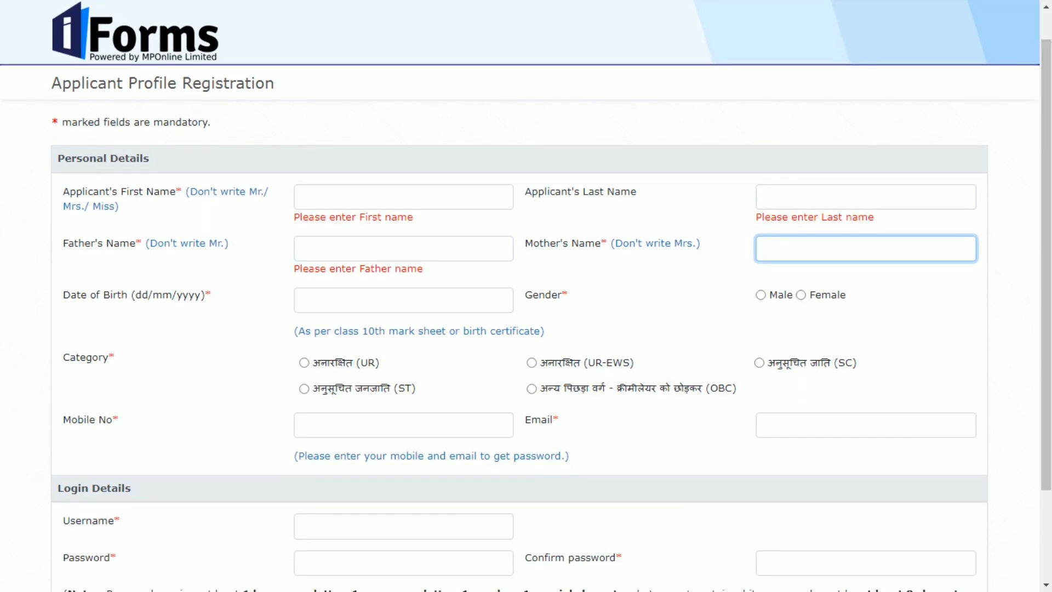
{"action": "key", "text": "Tab"}
{"action": "key", "text": "Tab"}
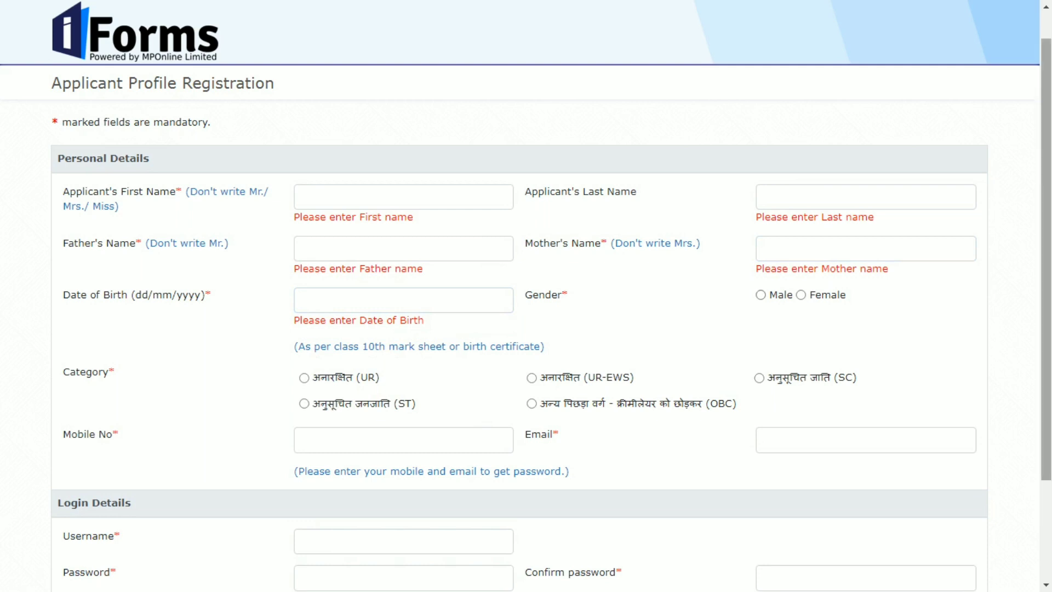
{"action": "scroll", "coordinate": [526, 296], "scroll_direction": "down", "scroll_amount": 3}
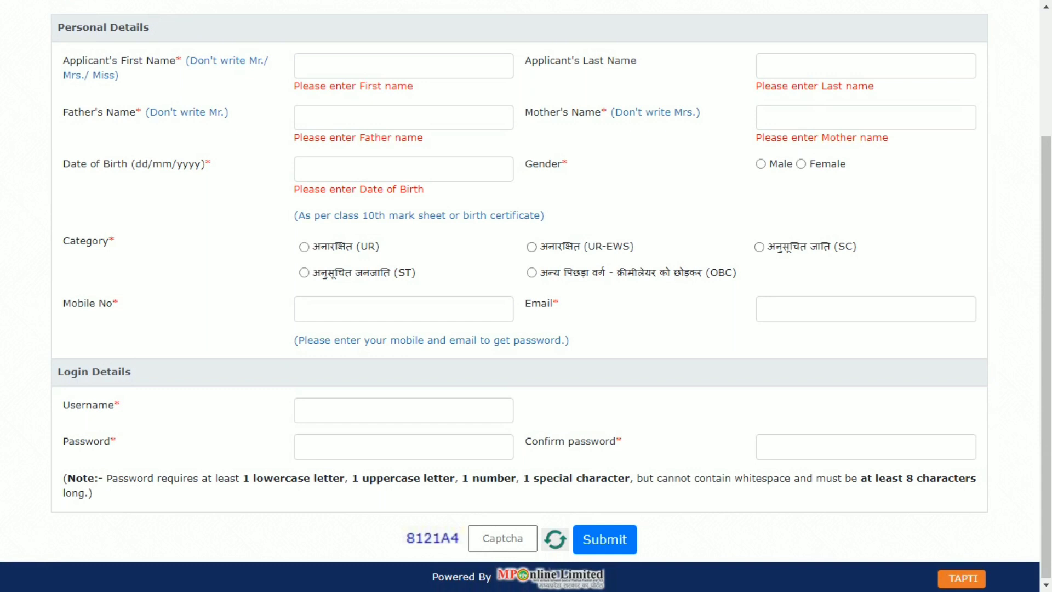
Choose the UR (अनारक्षित) category and fill in the mobile number, username, password and captcha fields.
{"action": "left_click", "coordinate": [304, 247]}
{"action": "left_click", "coordinate": [404, 310]}
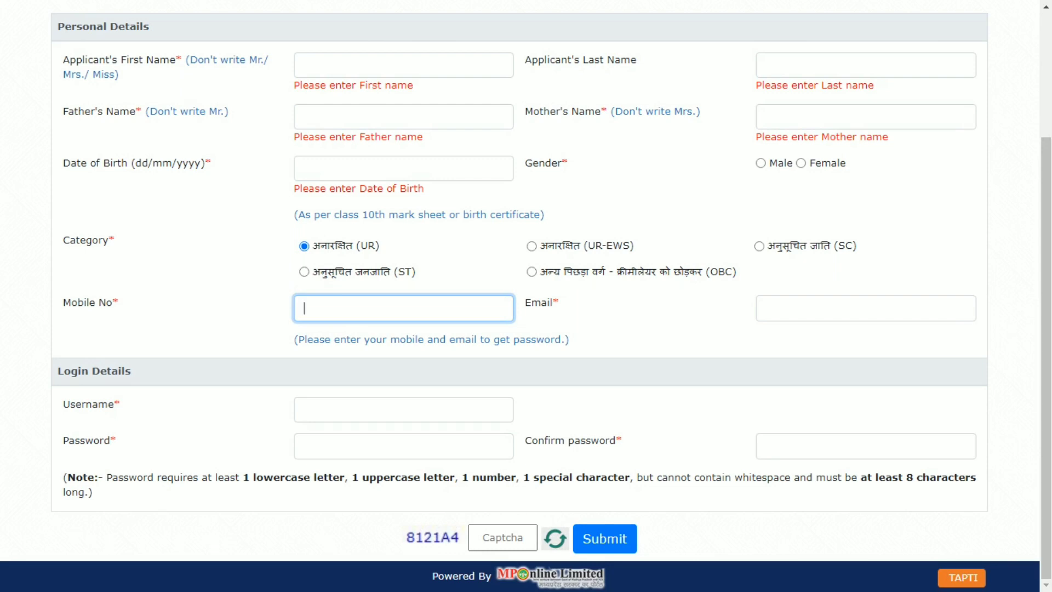
{"action": "left_click", "coordinate": [403, 409]}
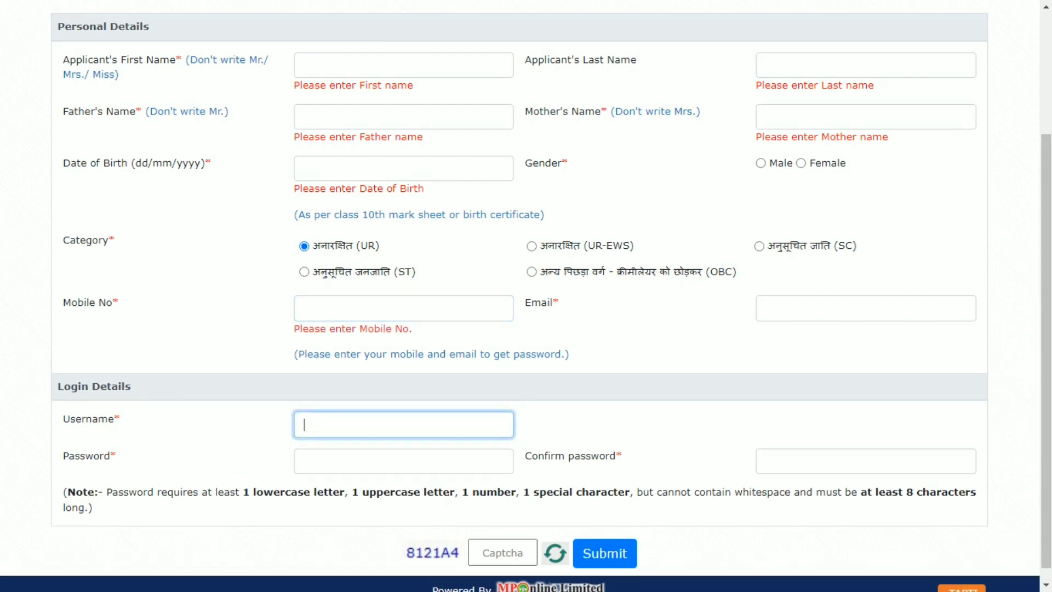
{"action": "scroll", "coordinate": [527, 296], "scroll_direction": "down", "scroll_amount": 1}
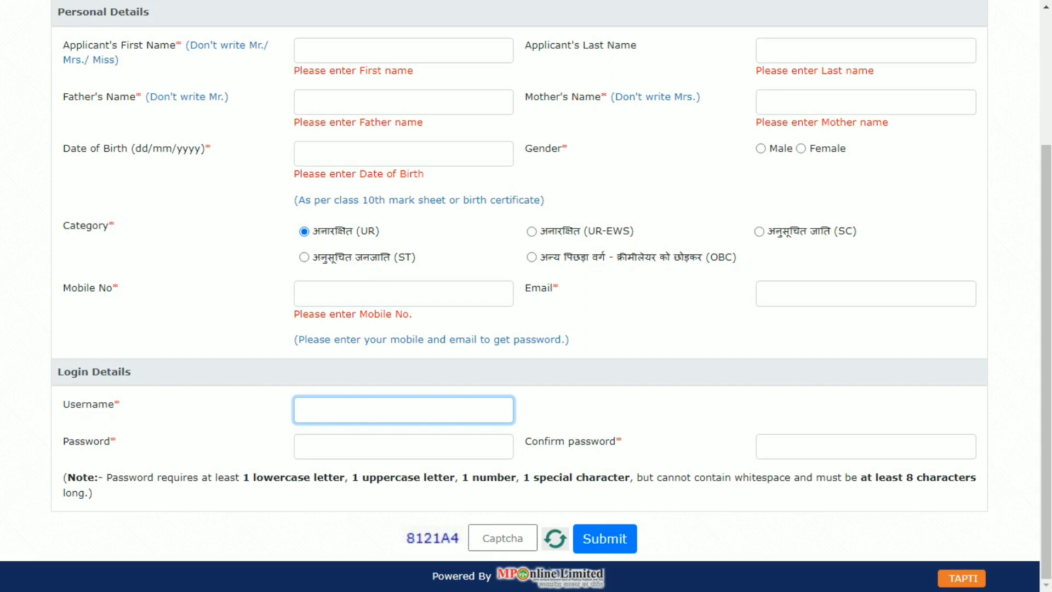
{"action": "left_click", "coordinate": [403, 446]}
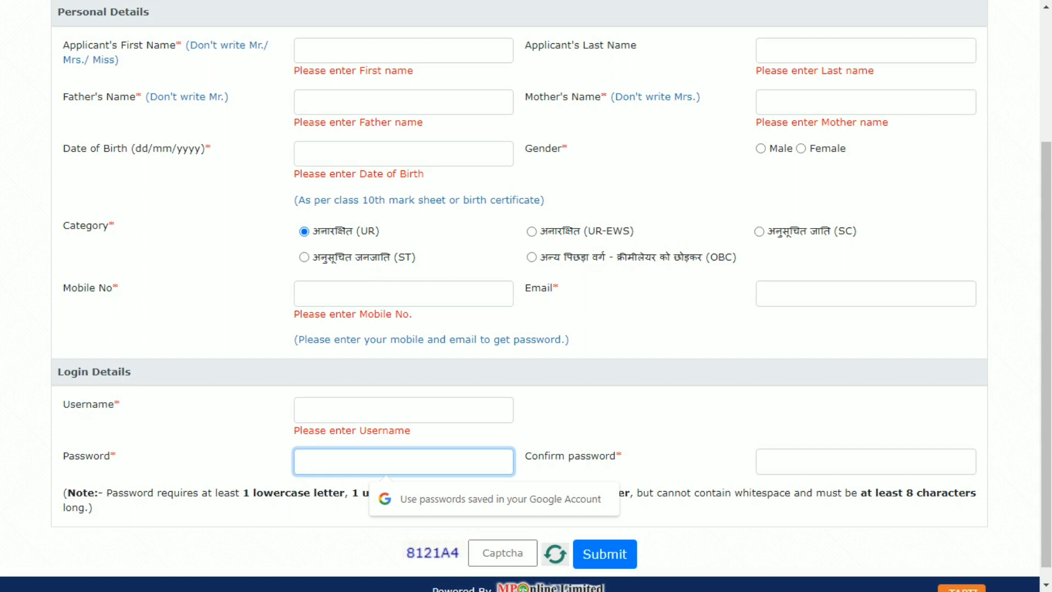
{"action": "scroll", "coordinate": [526, 296], "scroll_direction": "down", "scroll_amount": 1}
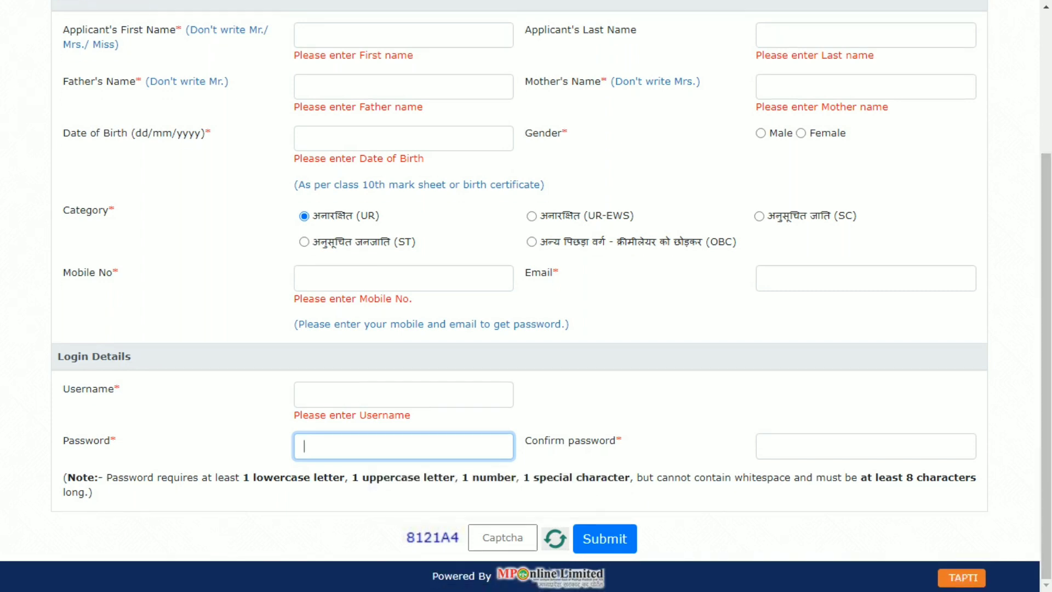
{"action": "left_click", "coordinate": [503, 538]}
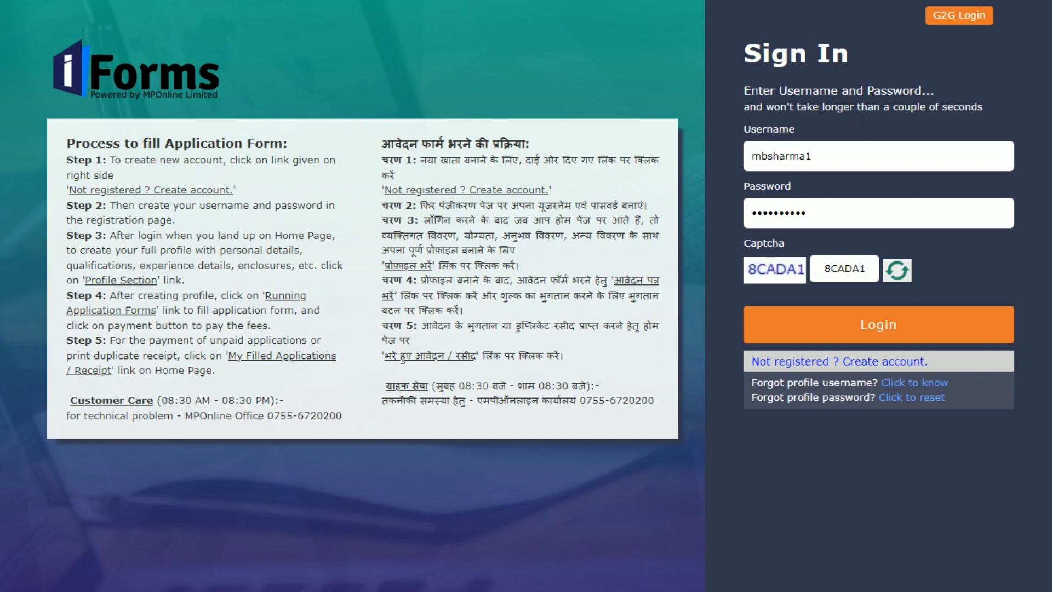
Paste the account password, sign in, and go to the Profile Section's personal details.
{"action": "key", "text": "ctrl+v"}
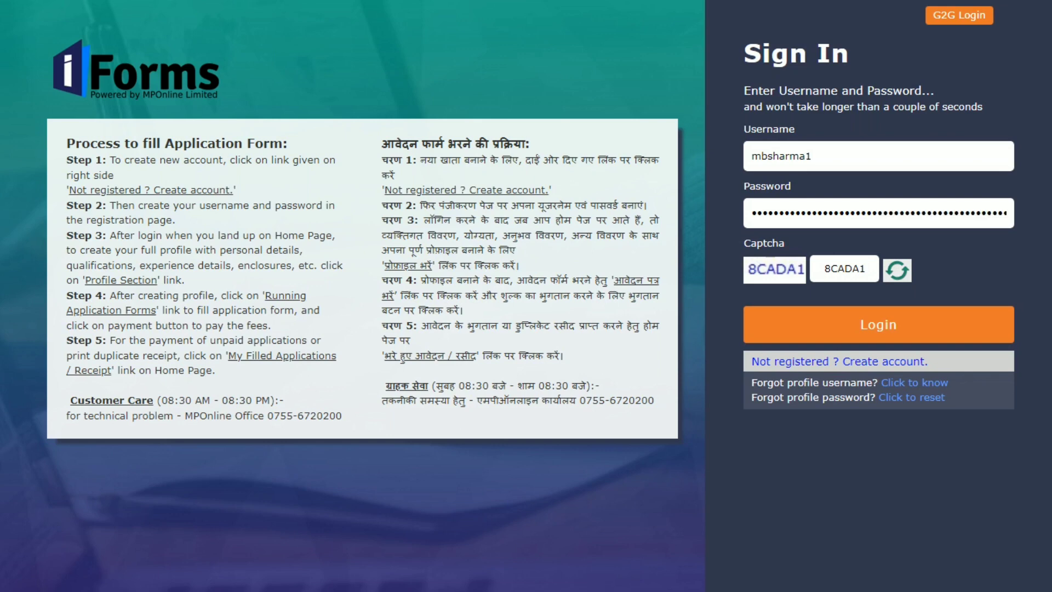
{"action": "key", "text": "Return"}
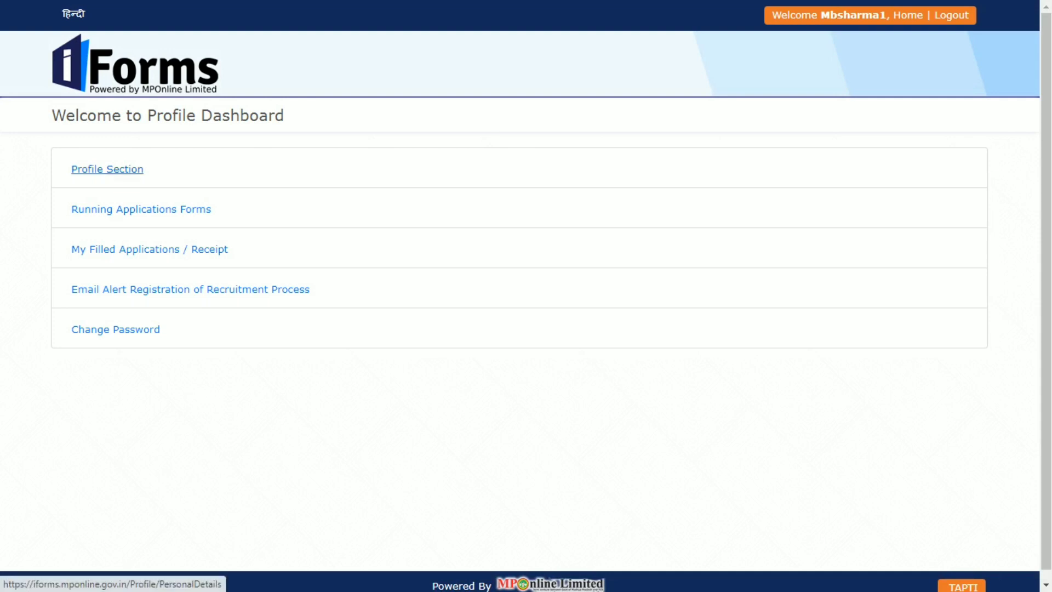
{"action": "left_click", "coordinate": [106, 169]}
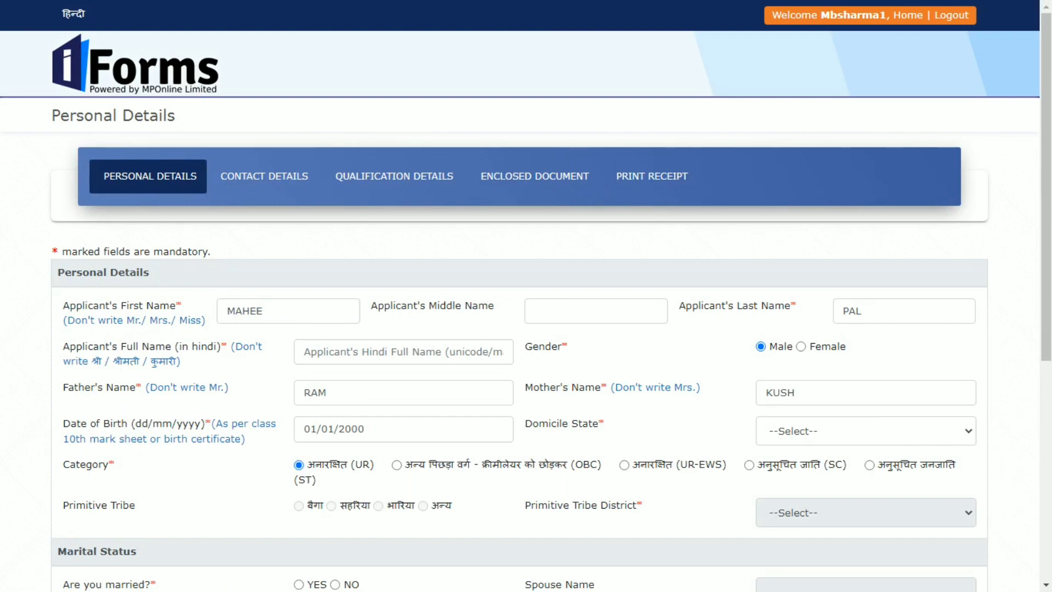
Set the domicile state to Uttar Pradesh.
{"action": "scroll", "coordinate": [526, 295], "scroll_direction": "down", "scroll_amount": 2}
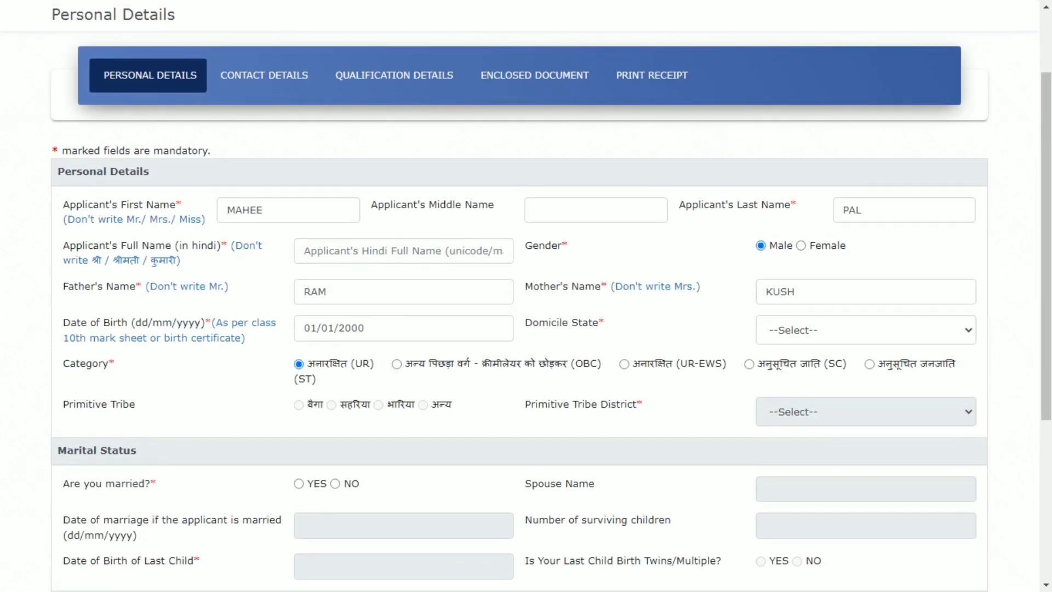
{"action": "left_click", "coordinate": [404, 251]}
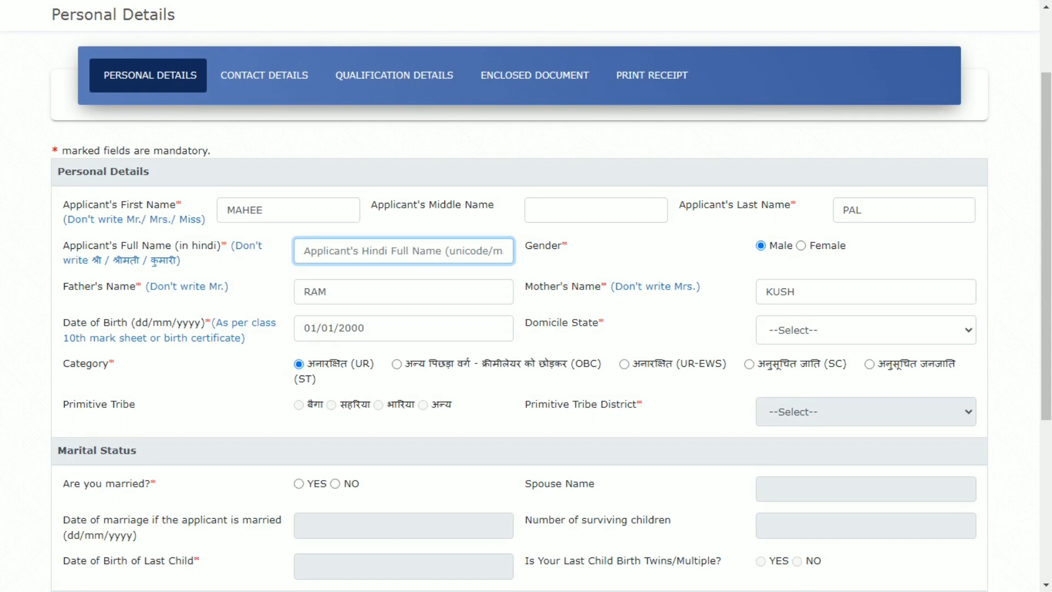
{"action": "key", "text": "Tab"}
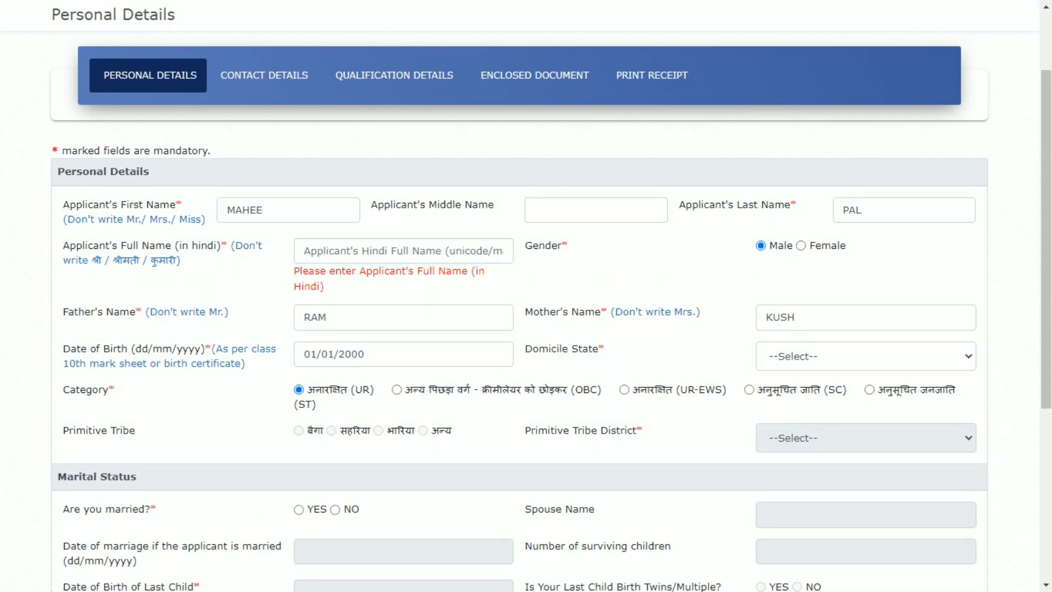
{"action": "left_click", "coordinate": [866, 356]}
{"action": "key", "text": "u"}
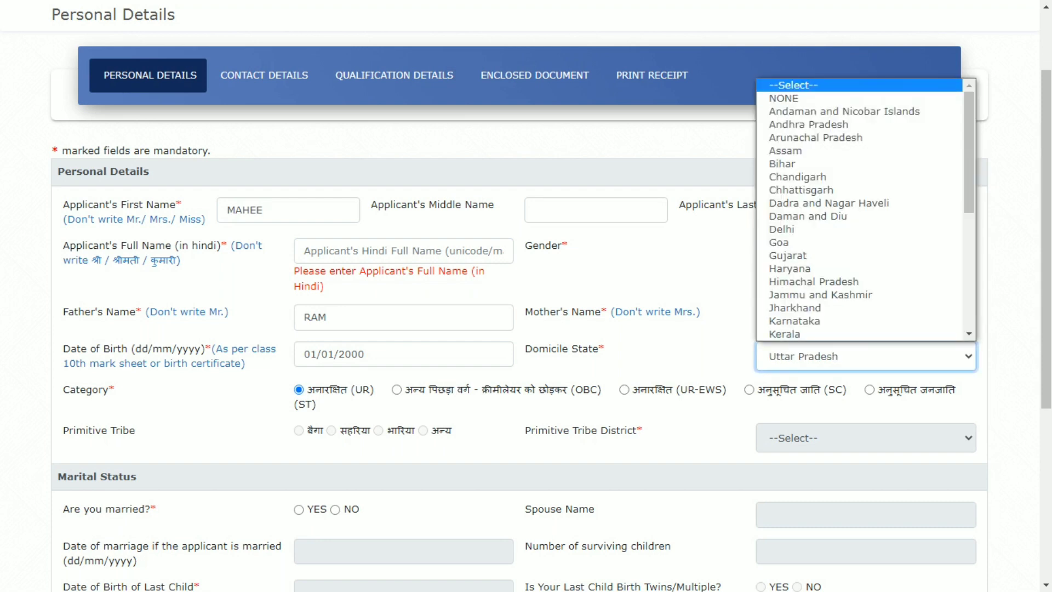
{"action": "key", "text": "Return"}
Mark the applicant as unmarried and not handicapped.
{"action": "scroll", "coordinate": [526, 296], "scroll_direction": "down", "scroll_amount": 3}
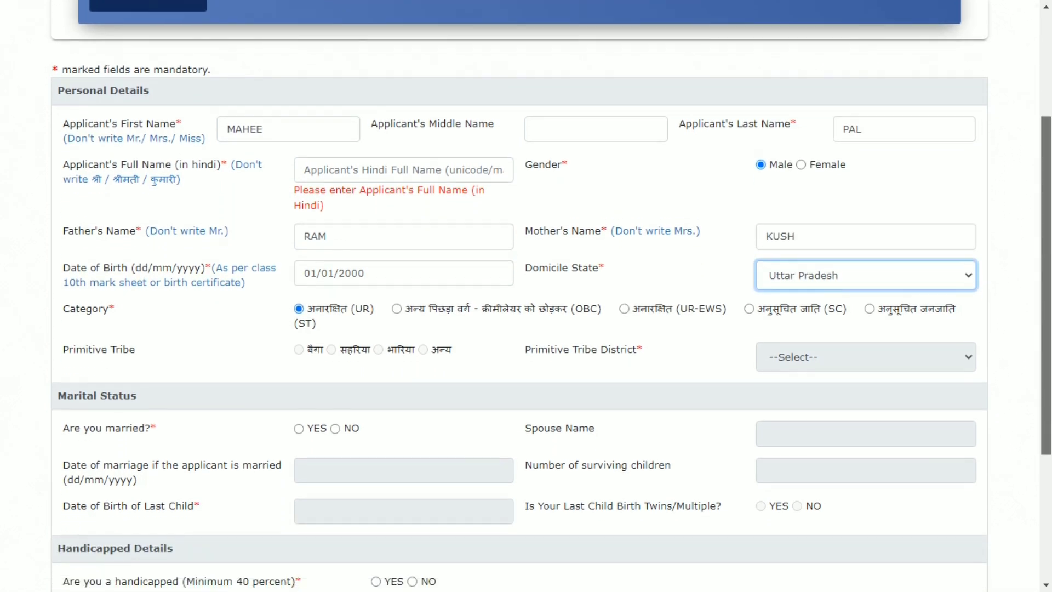
{"action": "scroll", "coordinate": [526, 296], "scroll_direction": "down", "scroll_amount": 2}
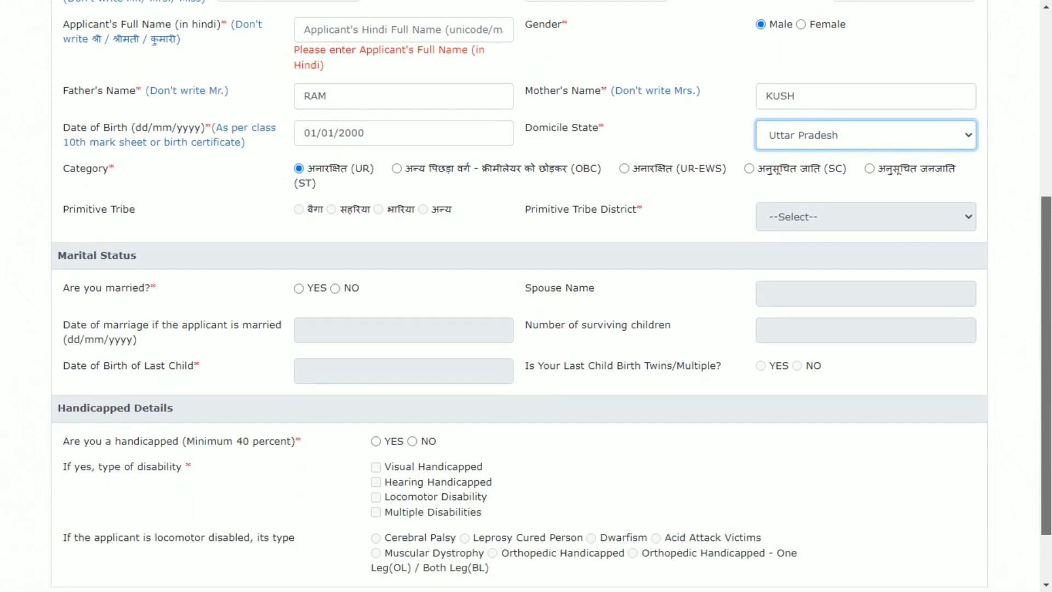
{"action": "left_click", "coordinate": [336, 280]}
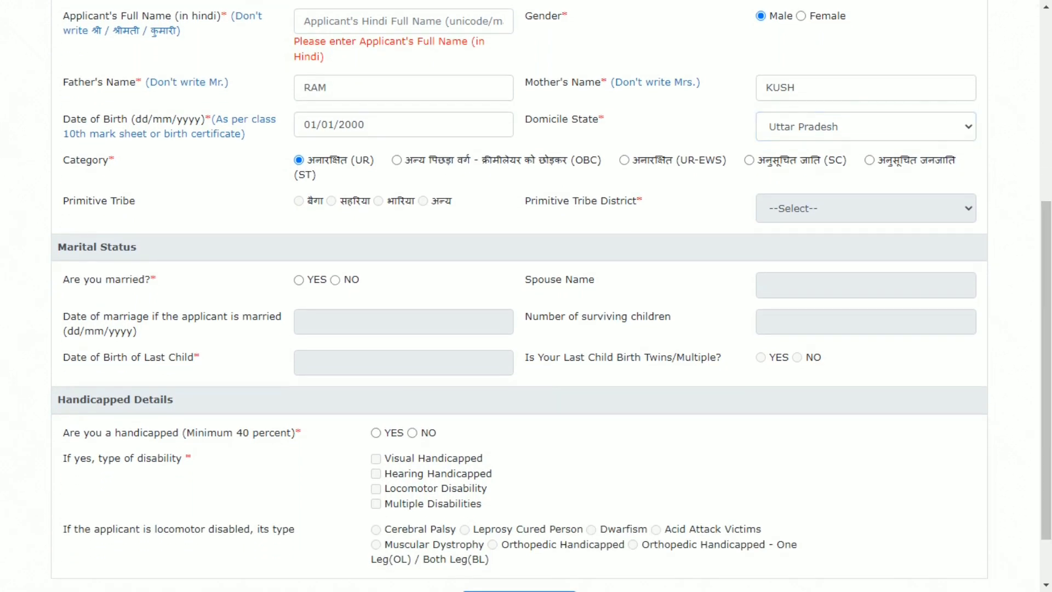
{"action": "left_click", "coordinate": [336, 280]}
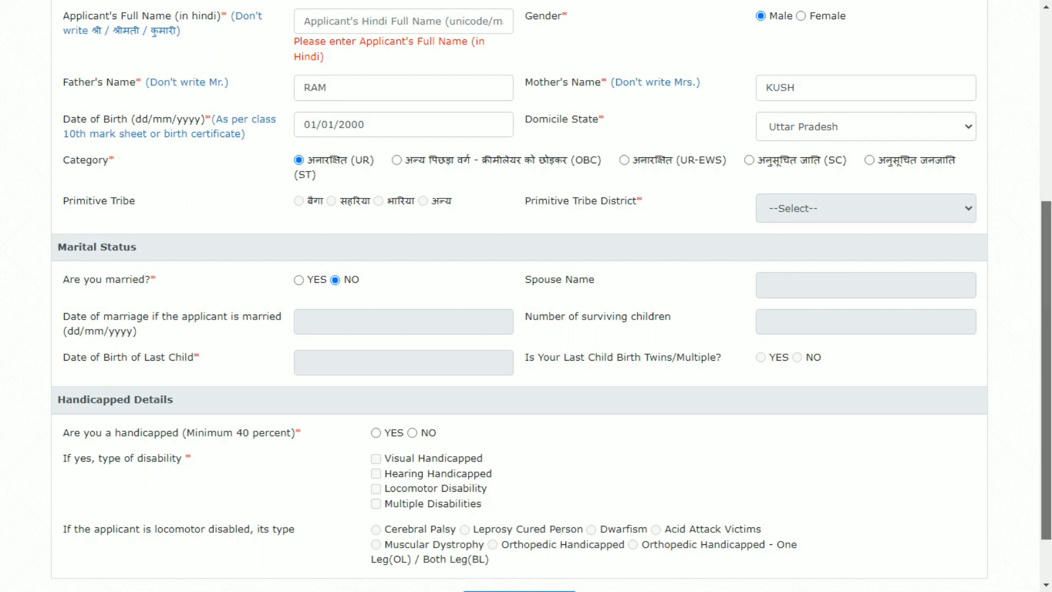
{"action": "scroll", "coordinate": [526, 296], "scroll_direction": "down", "scroll_amount": 1}
{"action": "scroll", "coordinate": [527, 296], "scroll_direction": "down", "scroll_amount": 1}
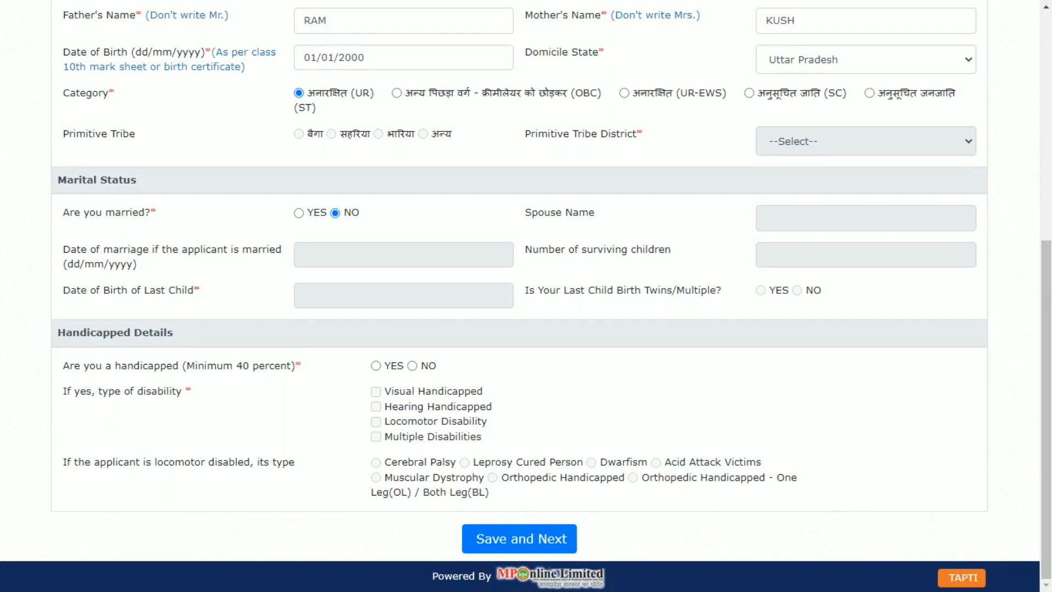
{"action": "left_click_drag", "start_coordinate": [73, 365], "coordinate": [191, 391]}
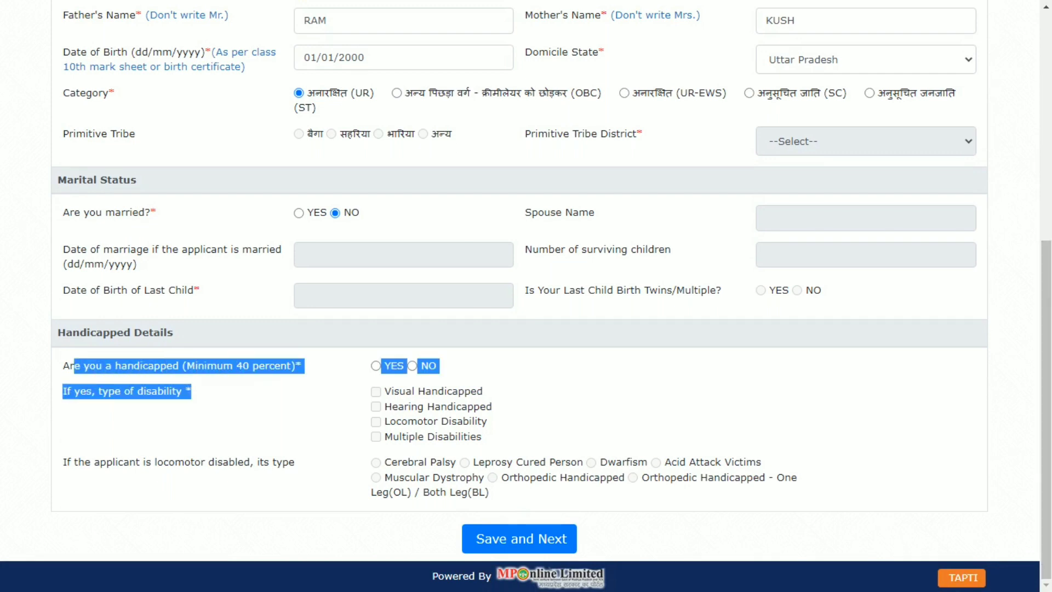
{"action": "left_click", "coordinate": [412, 365]}
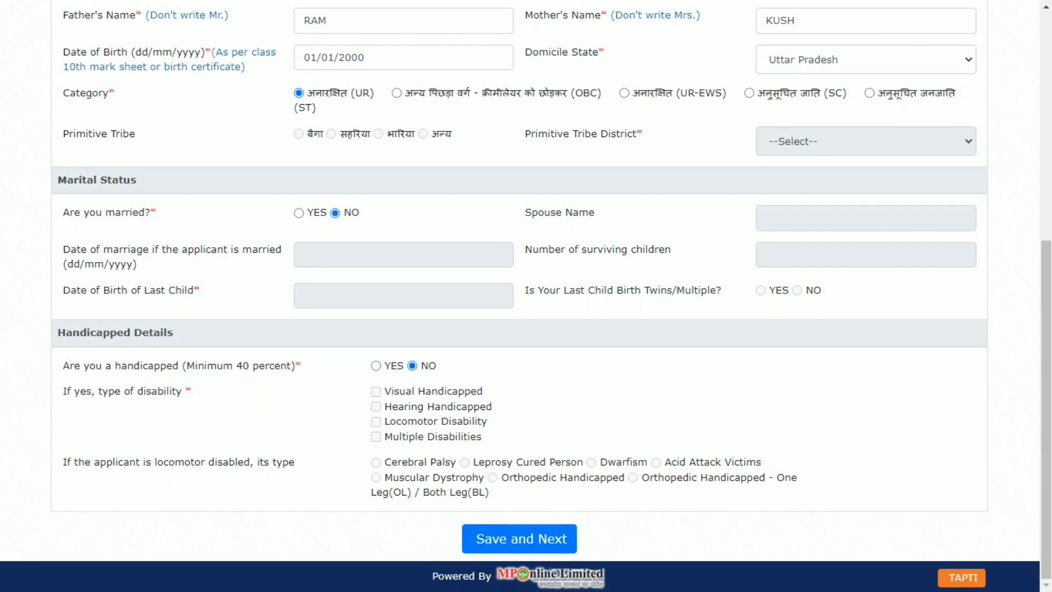
Type the applicant's full name in Hindi via transliteration and save the personal details.
{"action": "left_click_drag", "start_coordinate": [1046, 410], "coordinate": [1046, 260]}
{"action": "left_click", "coordinate": [403, 217]}
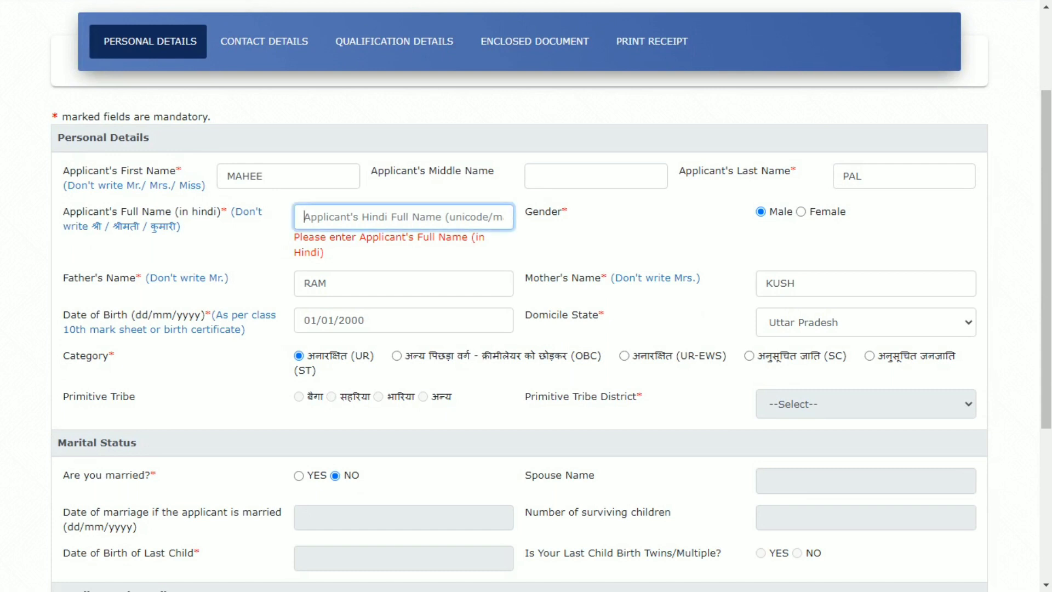
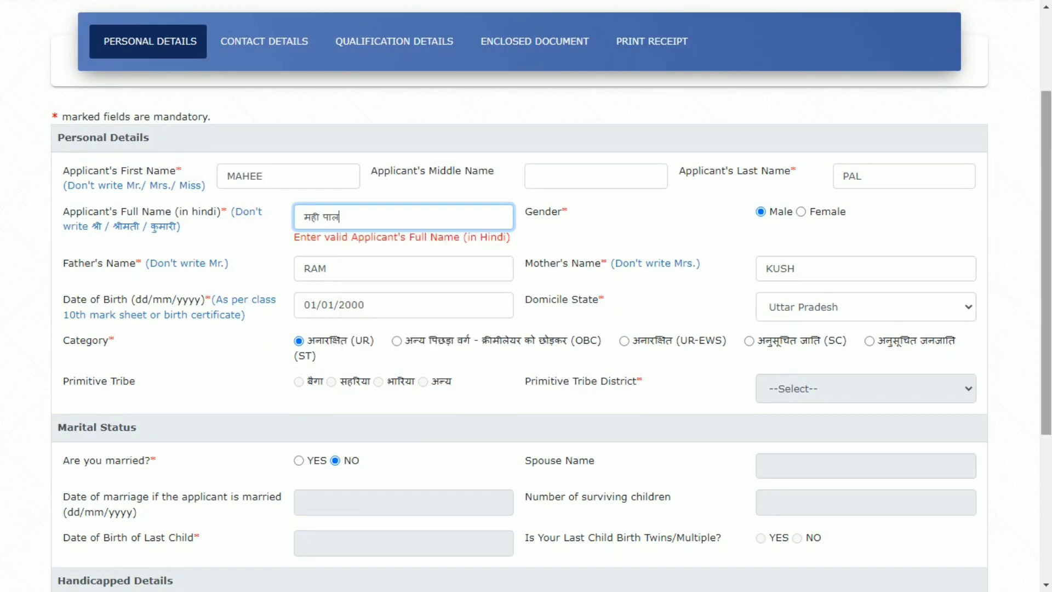
{"action": "scroll", "coordinate": [526, 296], "scroll_direction": "down", "scroll_amount": 5}
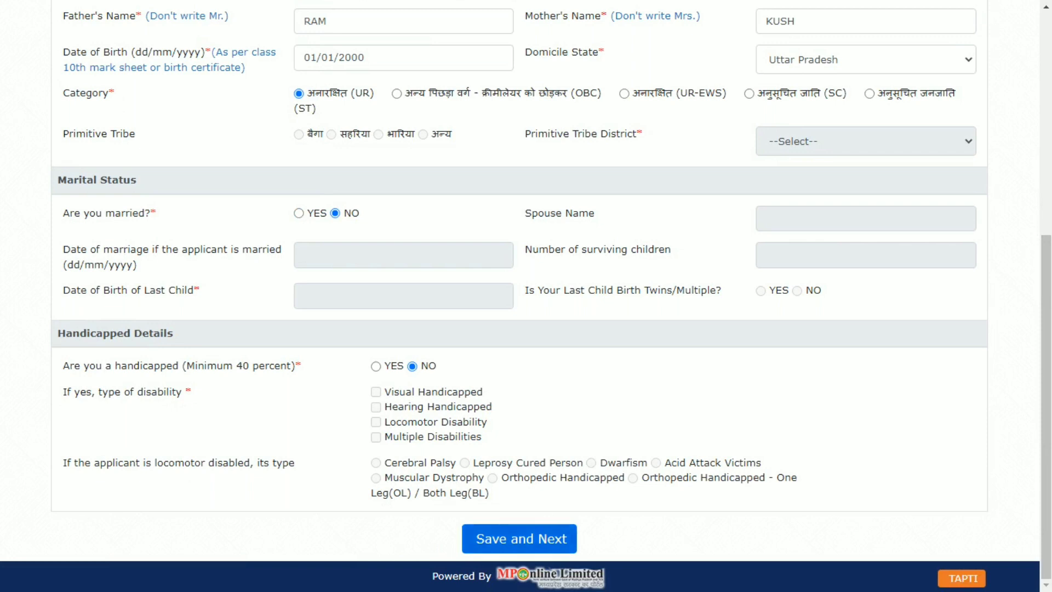
{"action": "left_click", "coordinate": [520, 539]}
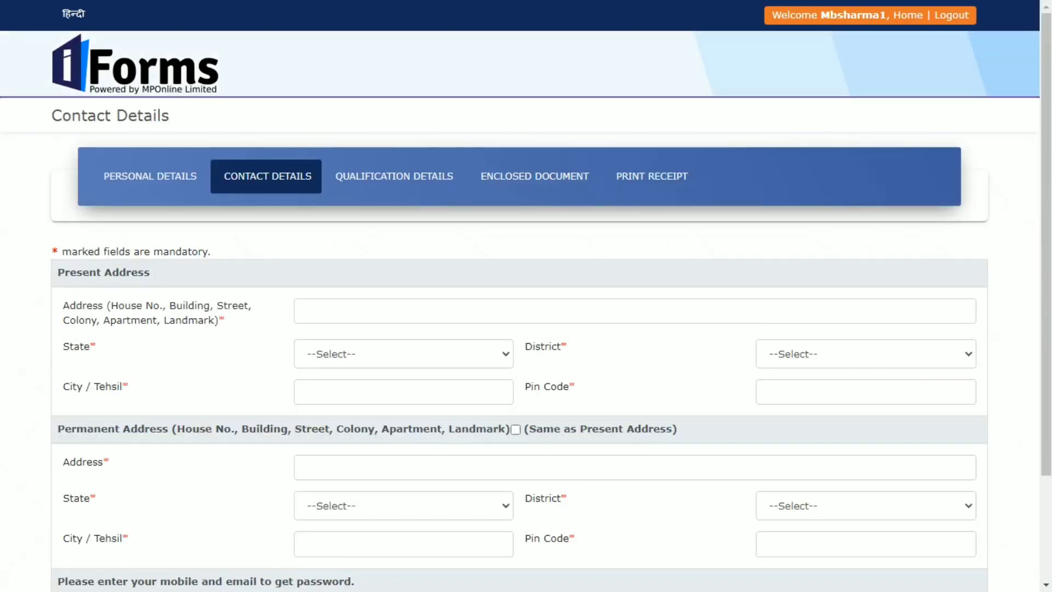
Enter the present address line and select UTTAR PRADESH as the state.
{"action": "left_click", "coordinate": [304, 310]}
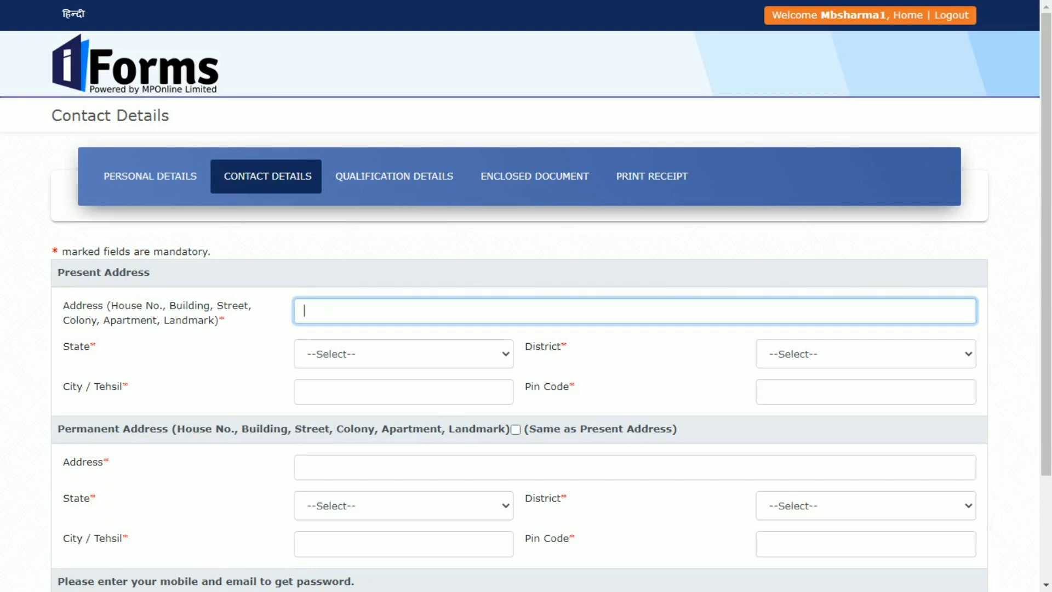
{"action": "key", "text": "Escape"}
{"action": "key", "text": "BackSpace"}
{"action": "key", "text": "Tab"}
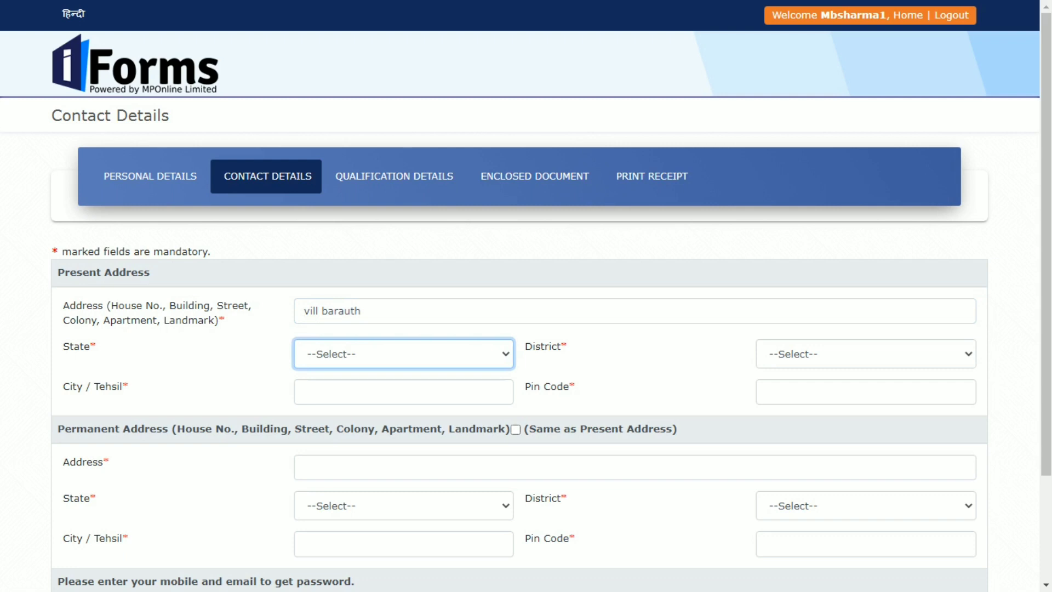
{"action": "key", "text": "alt+Down"}
{"action": "key", "text": "Return"}
{"action": "key", "text": "Tab"}
Select MATHURA as the district and fill in the city/tehsil and pin code.
{"action": "key", "text": "alt+Down"}
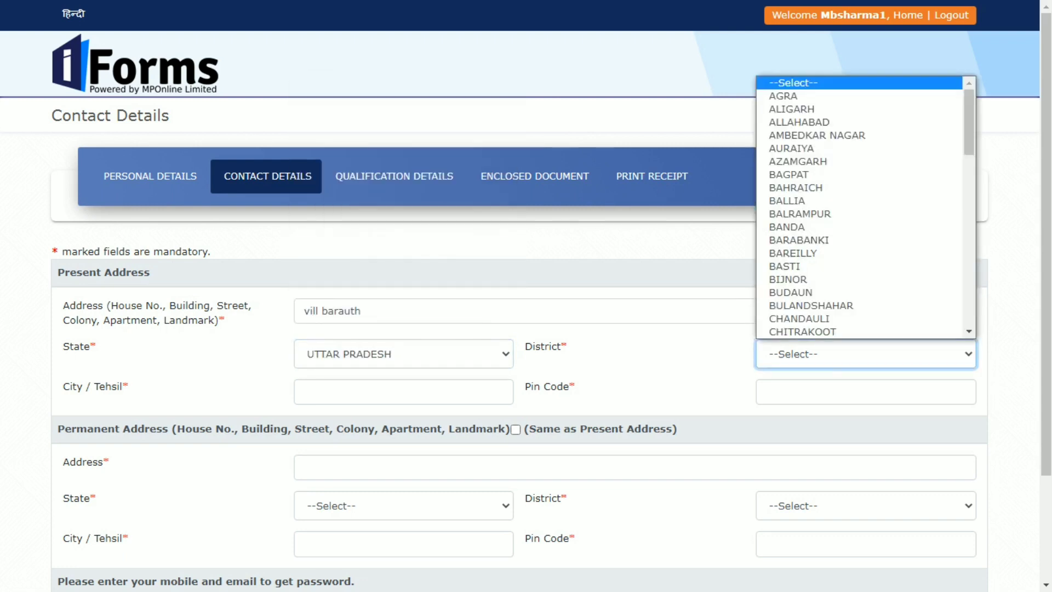
{"action": "key", "text": "m"}
{"action": "key", "text": "Down"}
{"action": "key", "text": "Down"}
{"action": "key", "text": "Down"}
{"action": "key", "text": "Return"}
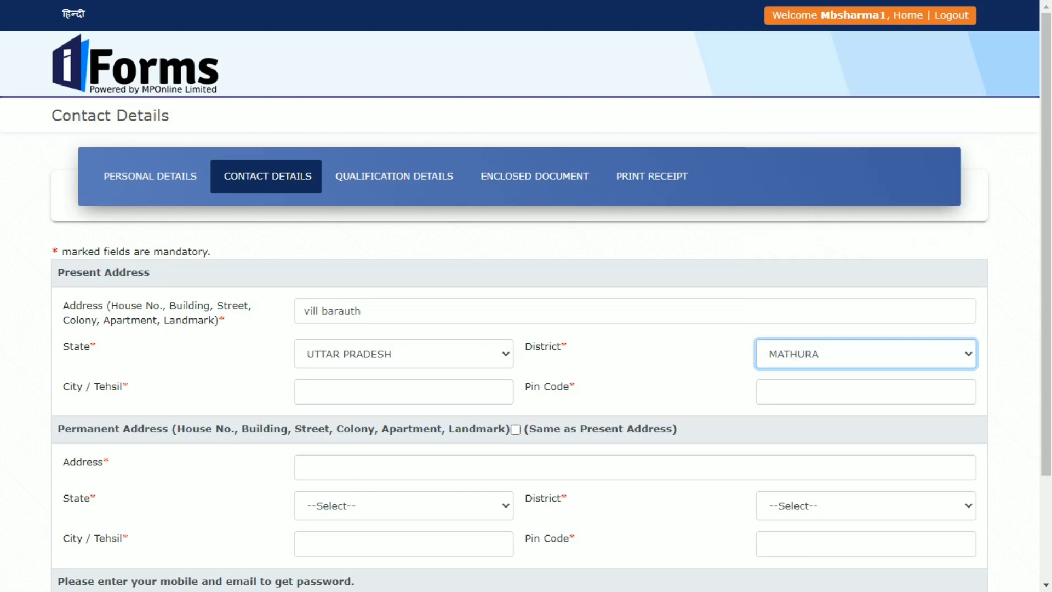
{"action": "key", "text": "Tab"}
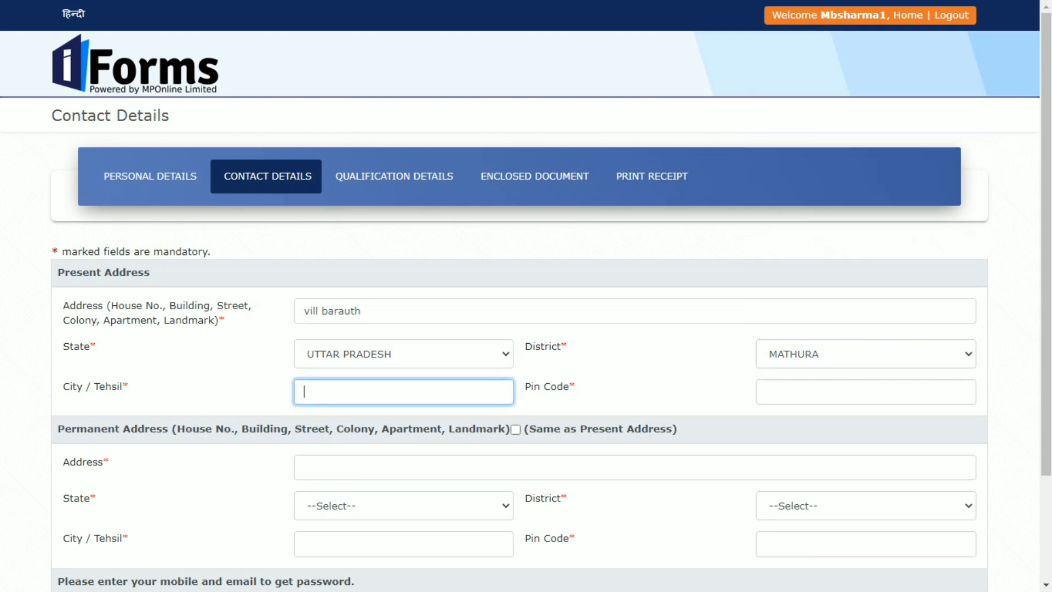
{"action": "type", "text": "mant"}
{"action": "key", "text": "Tab"}
{"action": "type", "text": "281201"}
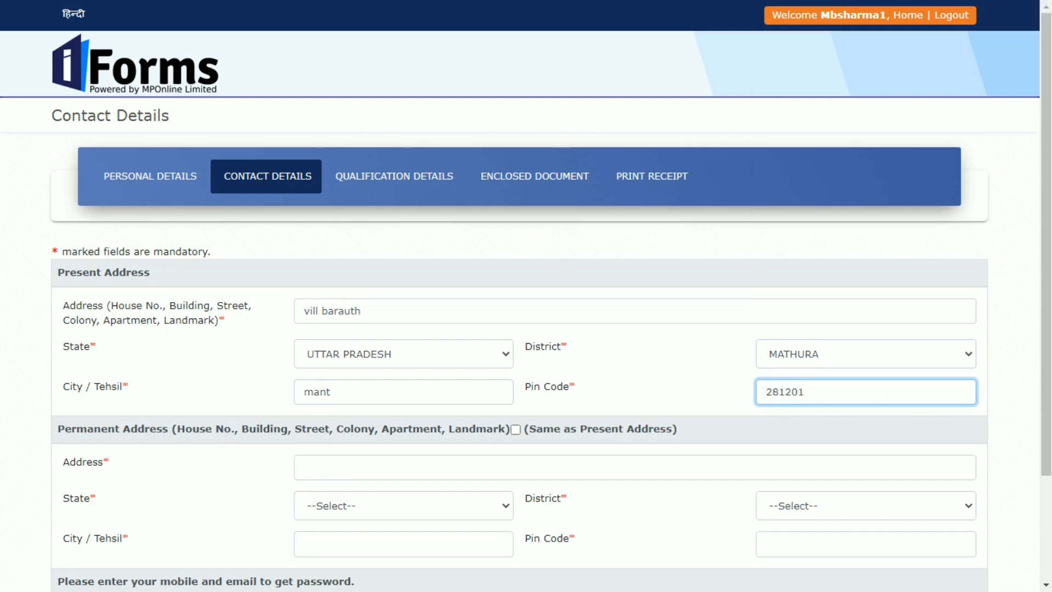
Copy the present address as the permanent address and save the contact details.
{"action": "key", "text": "Tab"}
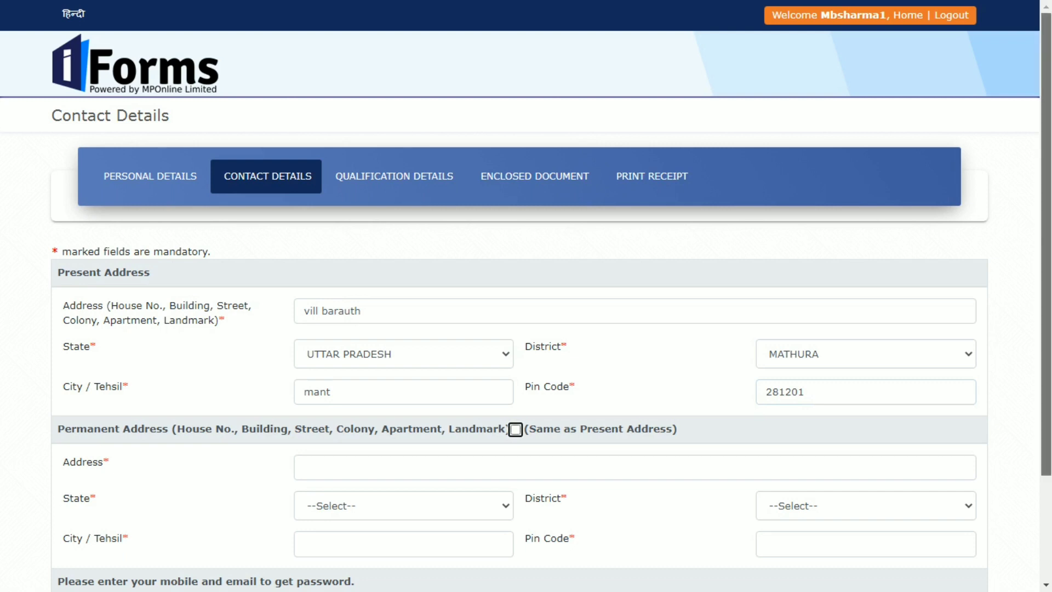
{"action": "scroll", "coordinate": [521, 296], "scroll_direction": "down", "scroll_amount": 3}
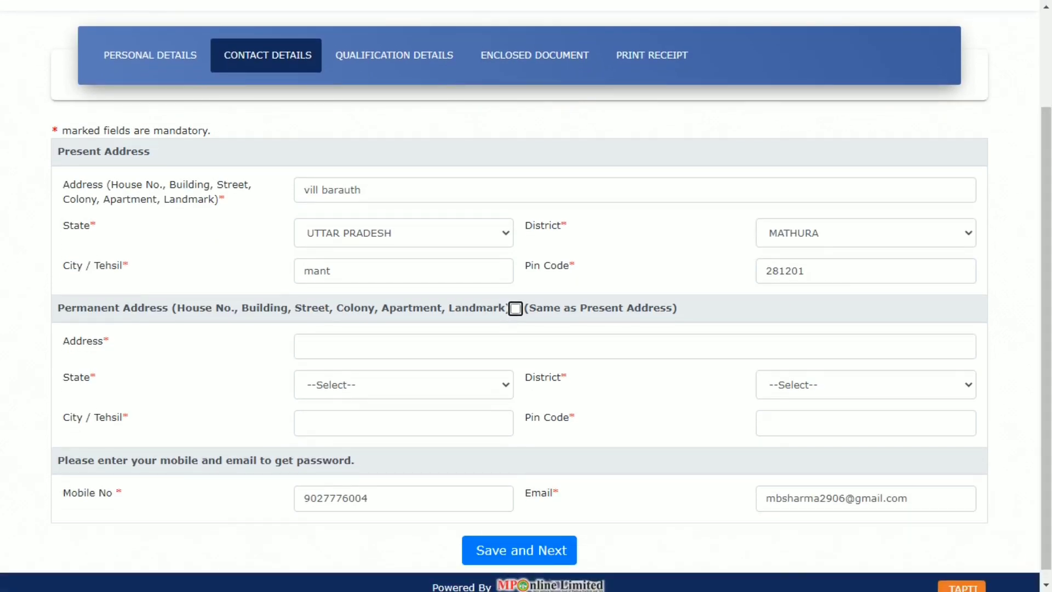
{"action": "key", "text": "space"}
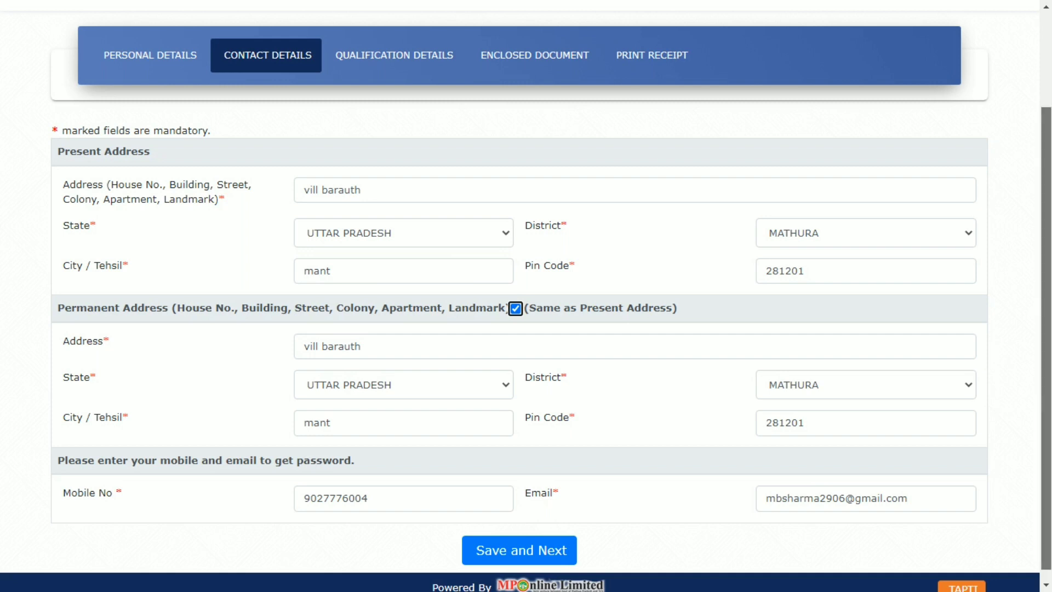
{"action": "scroll", "coordinate": [521, 296], "scroll_direction": "down", "scroll_amount": 1}
{"action": "key", "text": "Tab"}
{"action": "key", "text": "Return"}
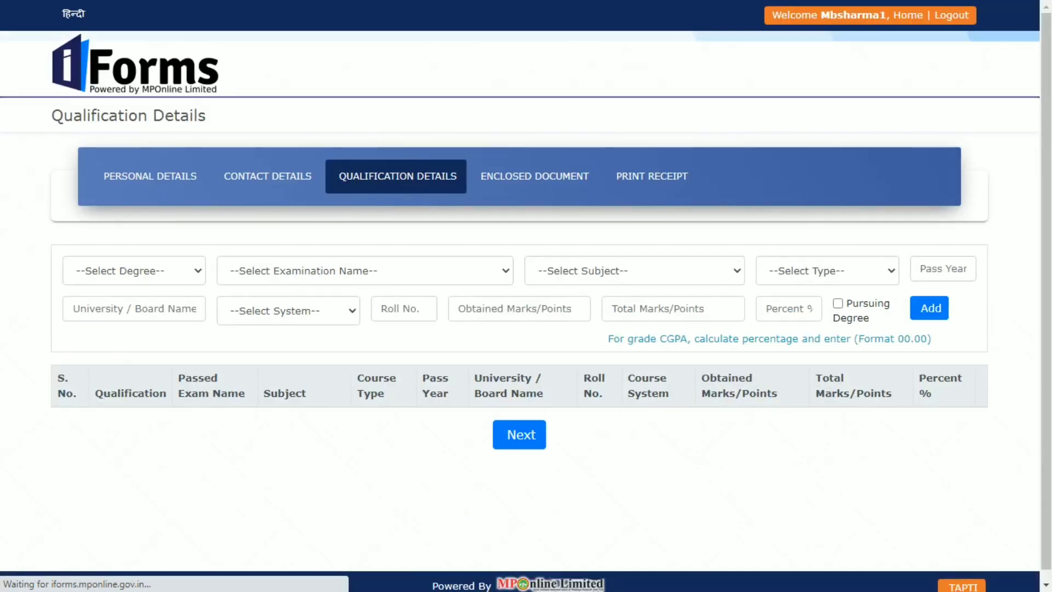
Choose HSC degree, 10th (High School Certificate) exam and Science-Maths subject.
{"action": "left_click", "coordinate": [134, 270]}
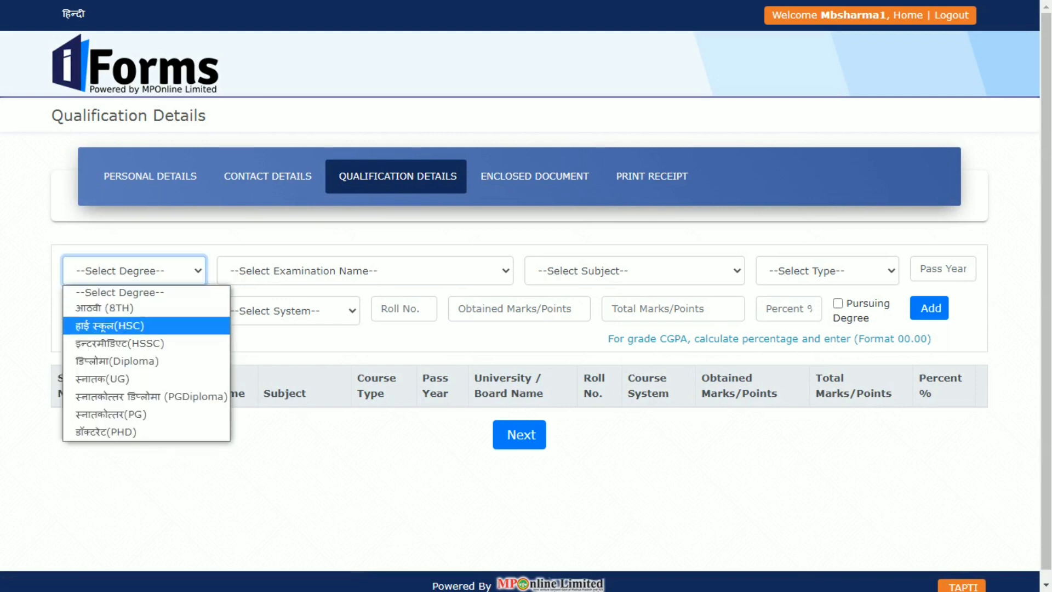
{"action": "key", "text": "Return"}
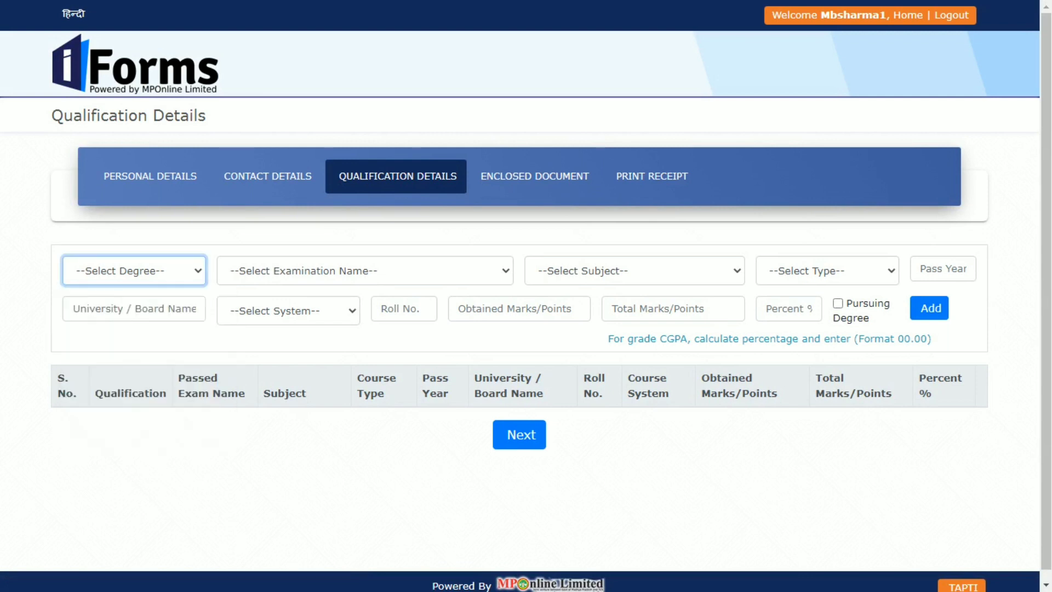
{"action": "key", "text": "Tab"}
{"action": "key", "text": "alt+Down"}
{"action": "key", "text": "Down"}
{"action": "key", "text": "Return"}
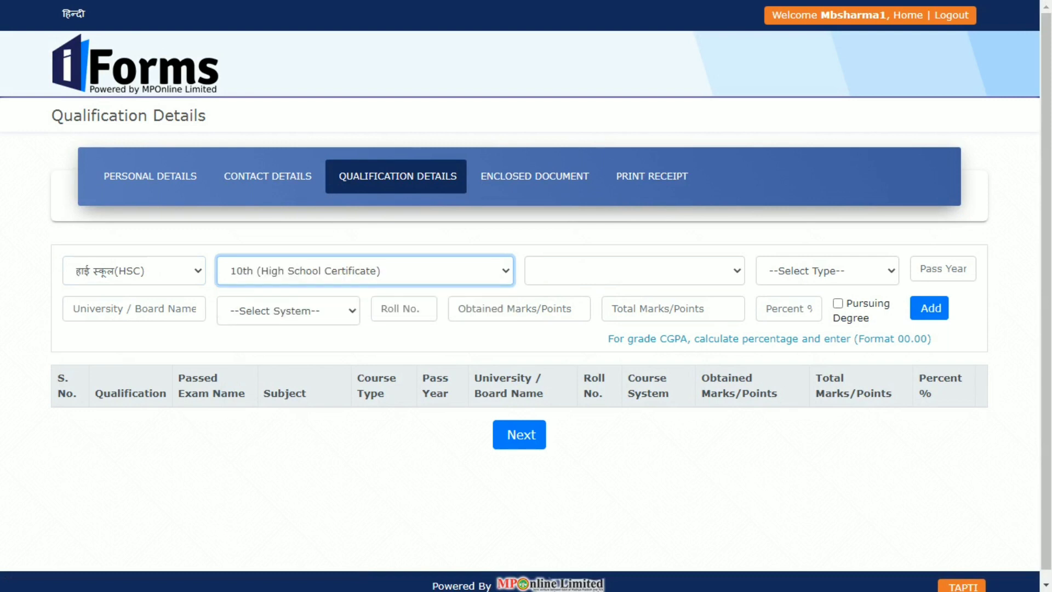
{"action": "key", "text": "Tab"}
{"action": "key", "text": "alt+Down"}
{"action": "key", "text": "Down"}
{"action": "key", "text": "Down"}
{"action": "key", "text": "Down"}
{"action": "key", "text": "Down"}
{"action": "key", "text": "Down"}
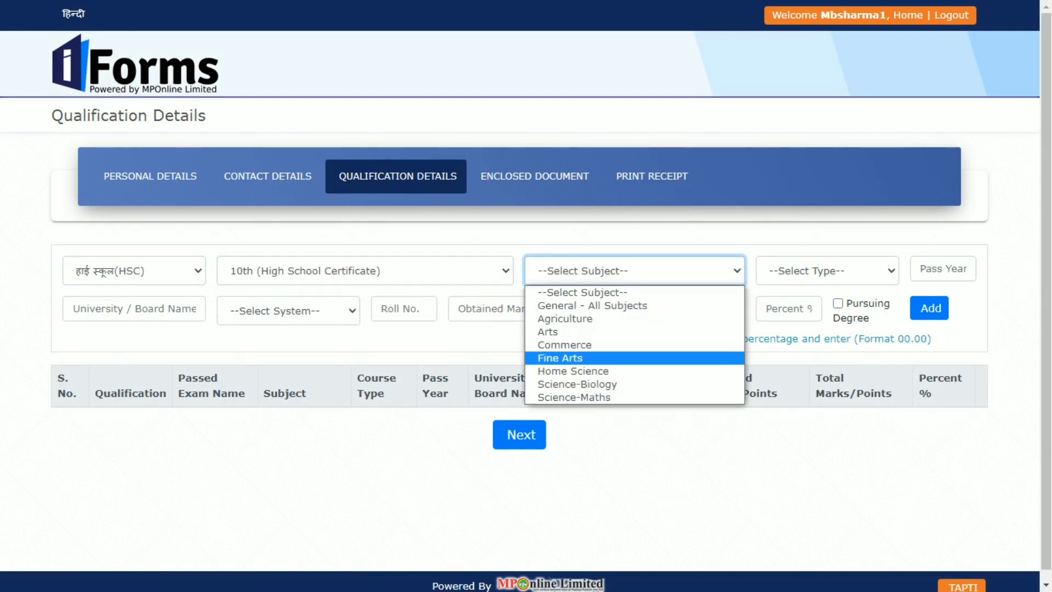
{"action": "key", "text": "Up"}
{"action": "key", "text": "Up"}
{"action": "key", "text": "Up"}
{"action": "key", "text": "Down"}
{"action": "key", "text": "Down"}
{"action": "key", "text": "Down"}
{"action": "key", "text": "Down"}
{"action": "key", "text": "Down"}
{"action": "key", "text": "Up"}
{"action": "key", "text": "Up"}
{"action": "key", "text": "Up"}
{"action": "key", "text": "Up"}
{"action": "key", "text": "Up"}
{"action": "key", "text": "Up"}
{"action": "key", "text": "Down"}
{"action": "key", "text": "Down"}
{"action": "key", "text": "Down"}
{"action": "key", "text": "Down"}
{"action": "key", "text": "Down"}
{"action": "key", "text": "Down"}
{"action": "key", "text": "Down"}
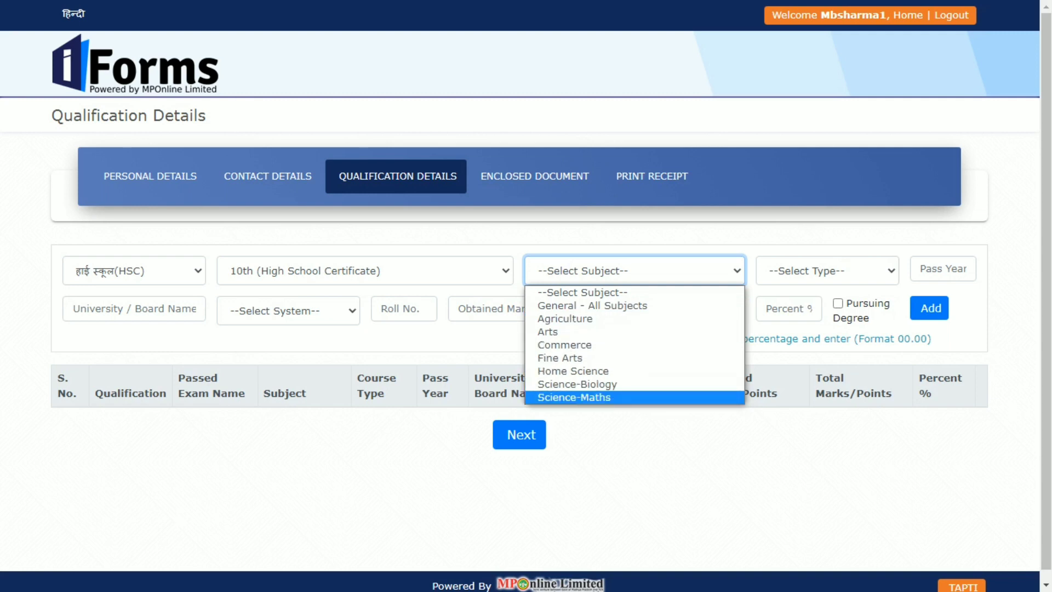
{"action": "key", "text": "Return"}
Set Full Time, pass year 2015, board 'up', Marks System, and enter the roll number.
{"action": "key", "text": "Down"}
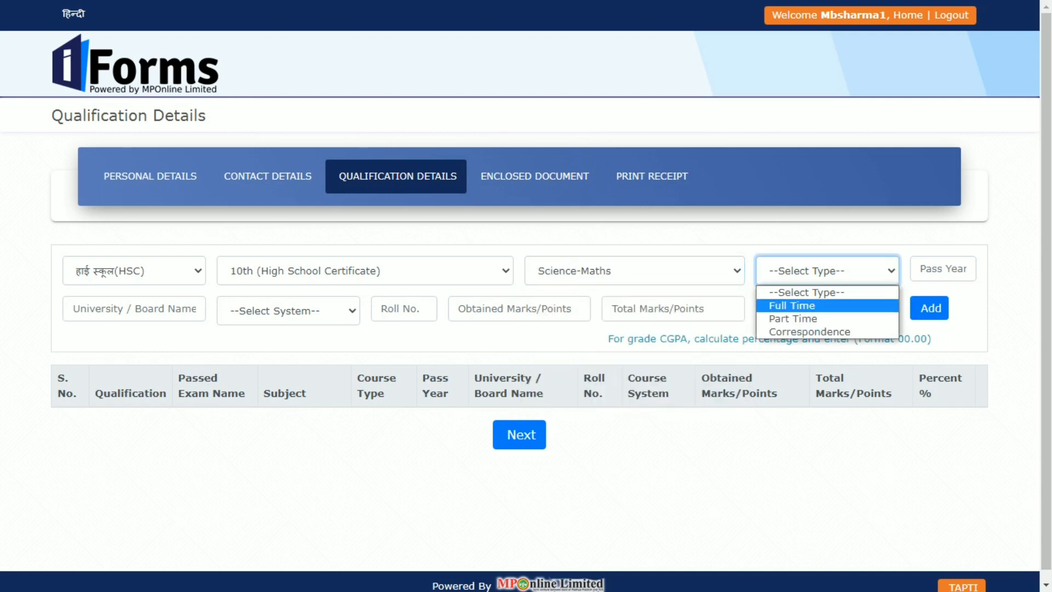
{"action": "key", "text": "Return"}
{"action": "key", "text": "Tab"}
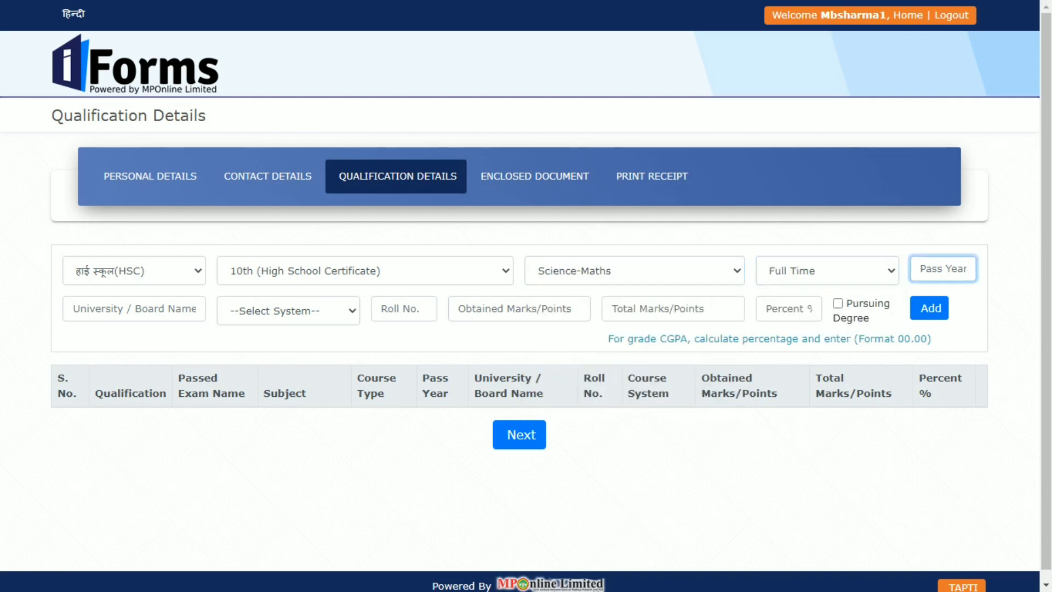
{"action": "type", "text": "2015"}
{"action": "left_click", "coordinate": [135, 308]}
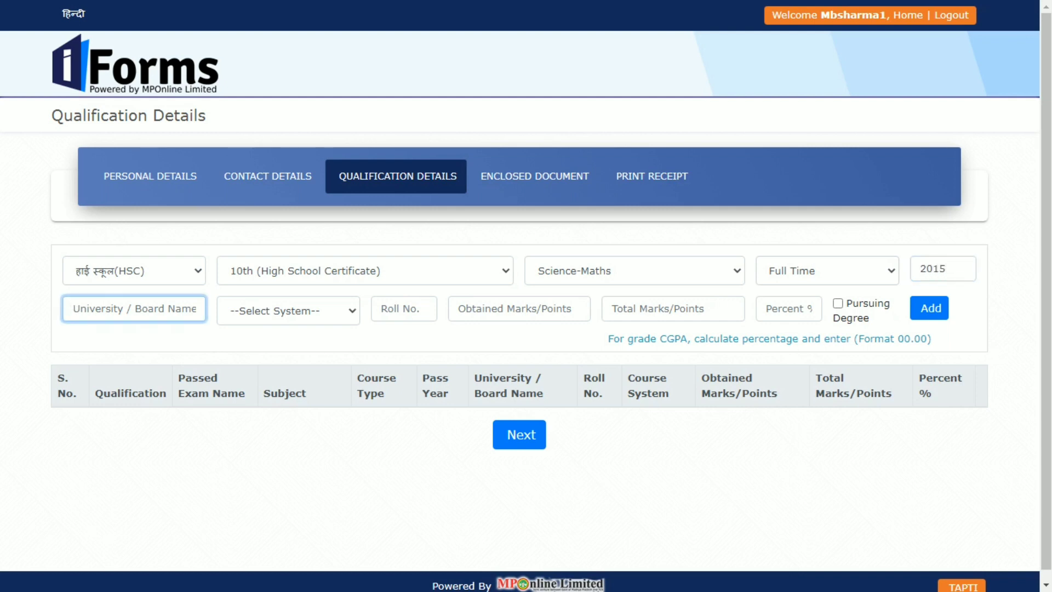
{"action": "type", "text": "up"}
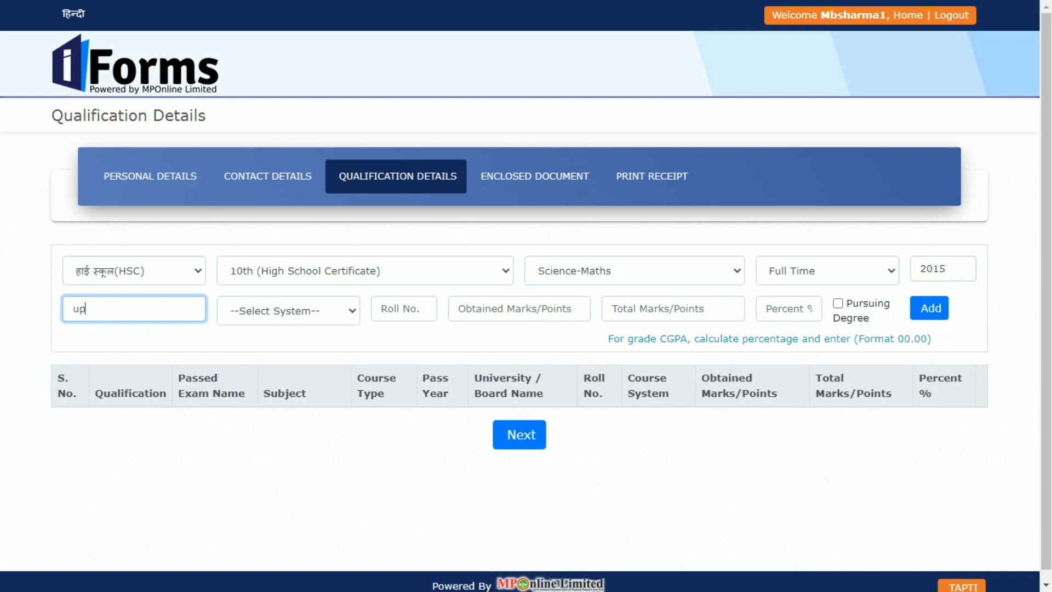
{"action": "left_click", "coordinate": [288, 311]}
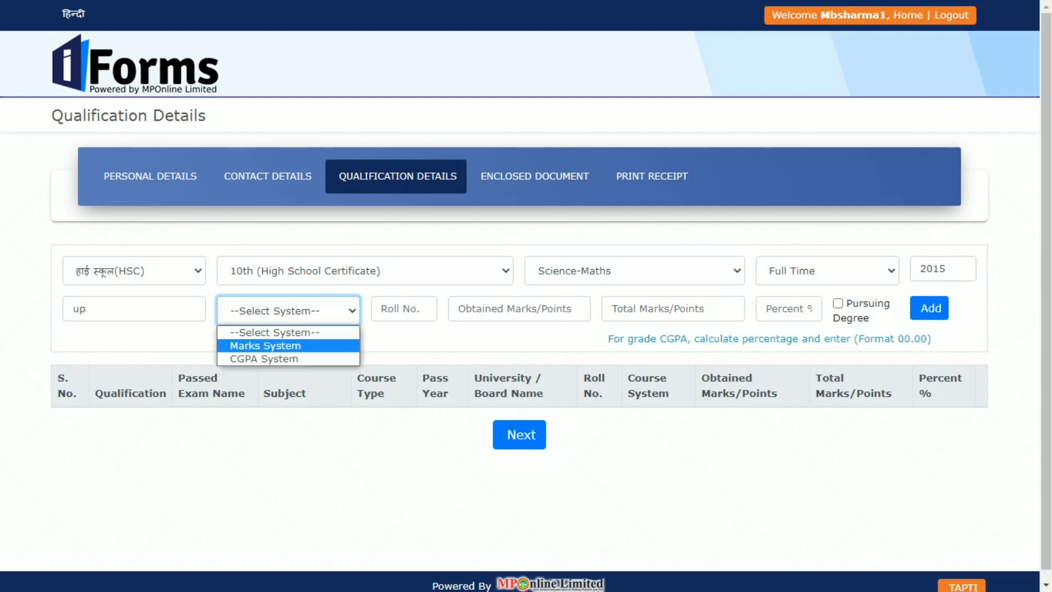
{"action": "key", "text": "Return"}
{"action": "key", "text": "Tab"}
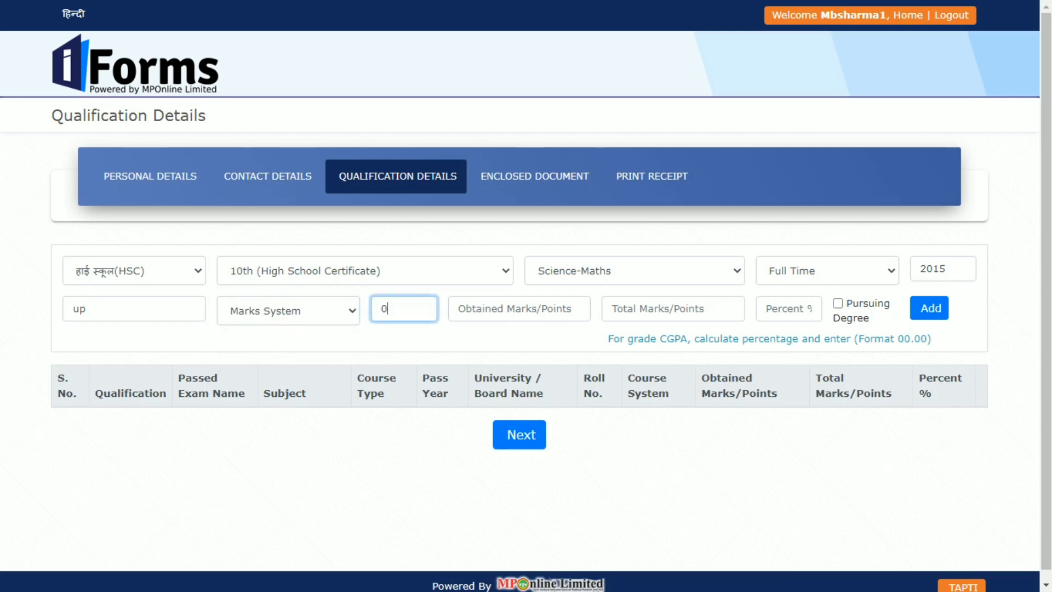
Enter obtained marks 300 (corrected from 450) of 600 total and percent 50.
{"action": "key", "text": "Tab"}
{"action": "type", "text": "450"}
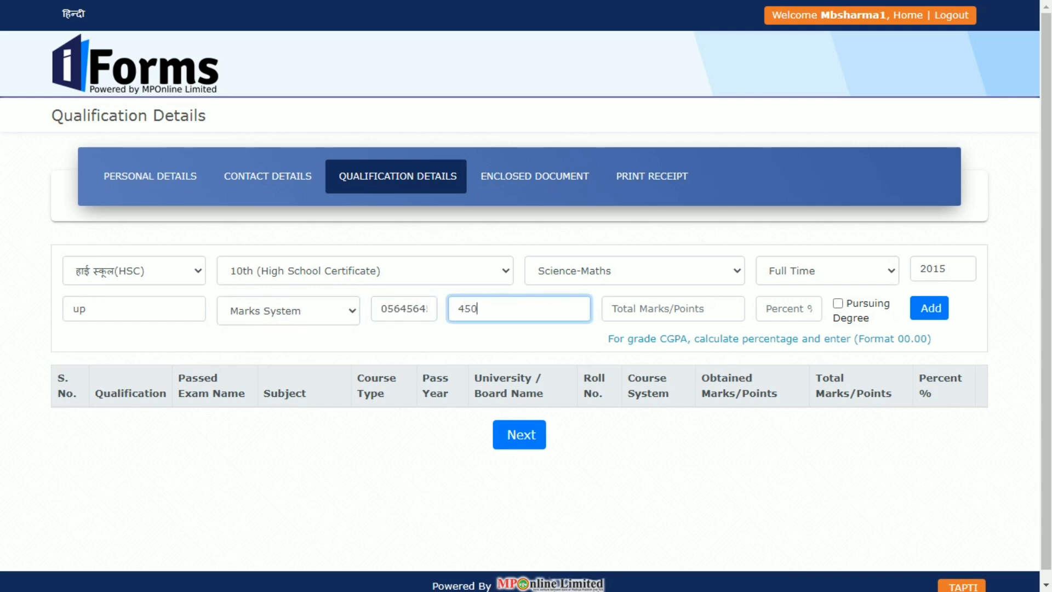
{"action": "key", "text": "Tab"}
{"action": "type", "text": "60"}
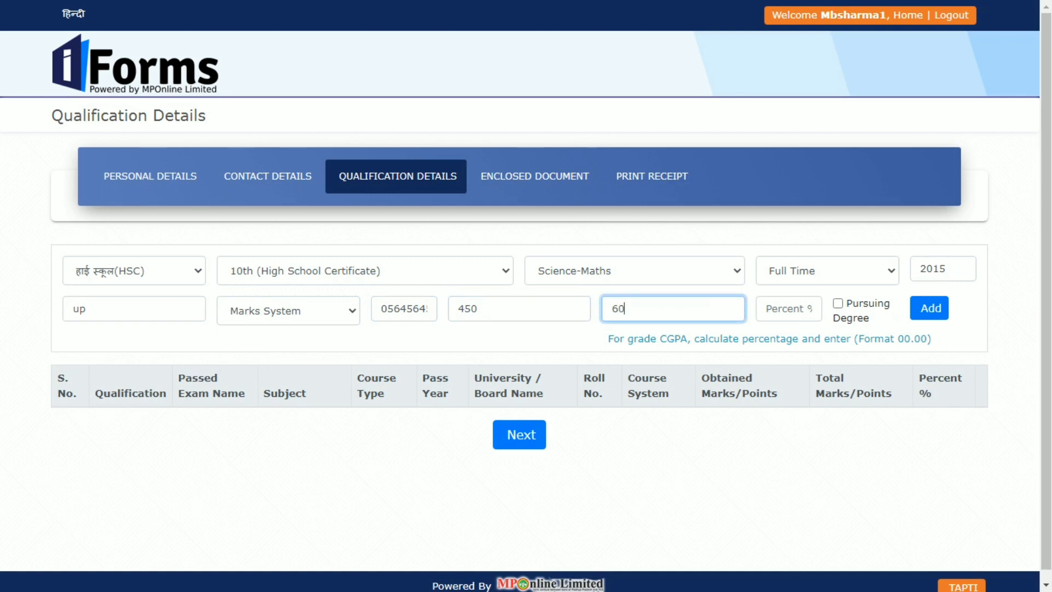
{"action": "type", "text": "0"}
{"action": "key", "text": "Tab"}
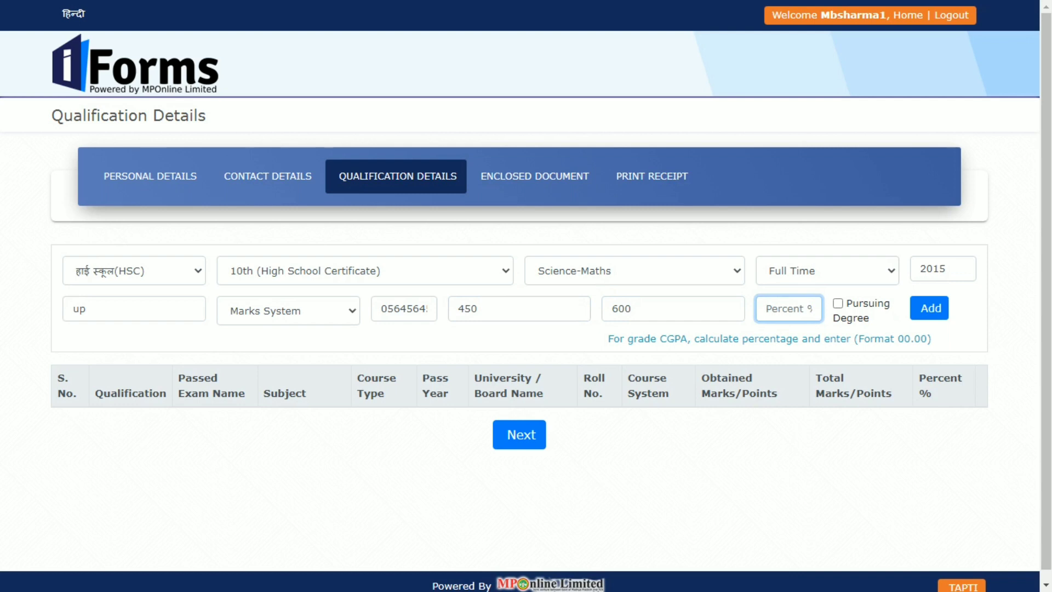
{"action": "key", "text": "shift+Tab"}
{"action": "key", "text": "shift+Tab"}
{"action": "type", "text": "300"}
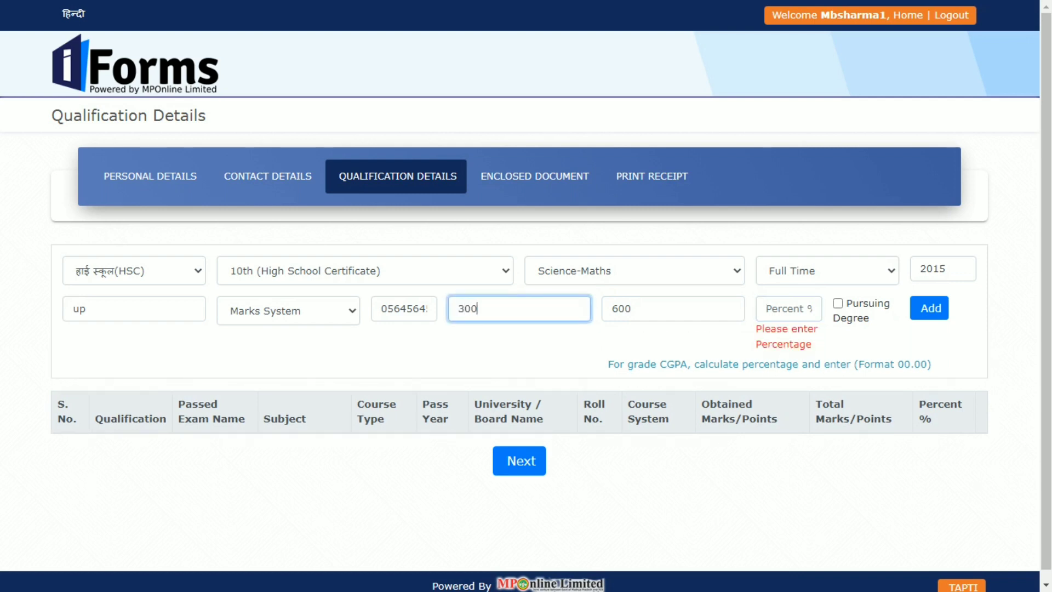
{"action": "key", "text": "Tab"}
{"action": "key", "text": "Tab"}
{"action": "type", "text": "50"}
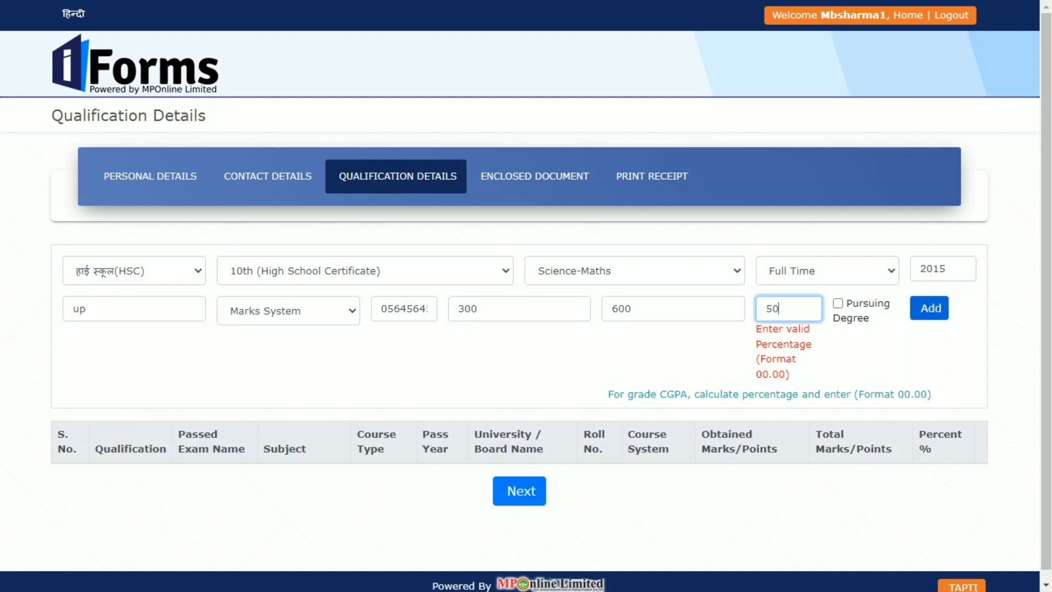
Complete the HSC percent as 50.00, add it, and start an HSSC 11th/12th entry.
{"action": "type", "text": ".00"}
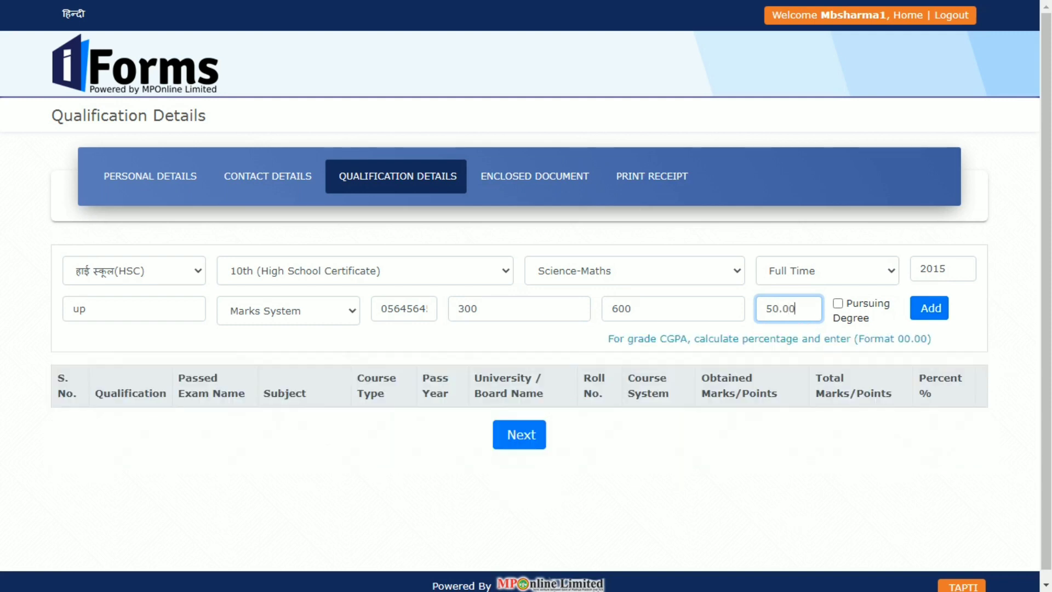
{"action": "left_click", "coordinate": [930, 308]}
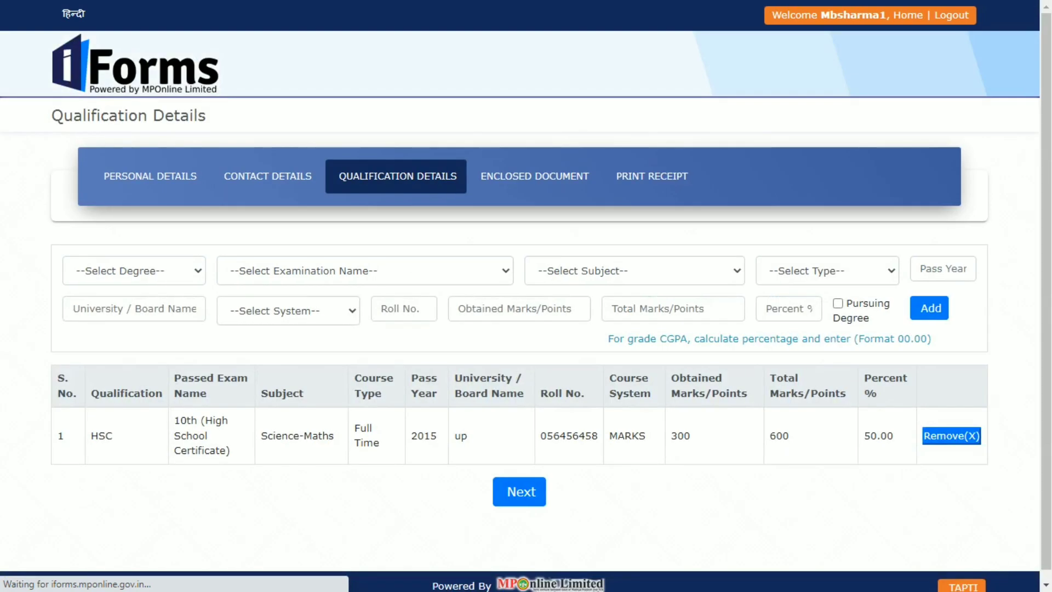
{"action": "left_click", "coordinate": [135, 270]}
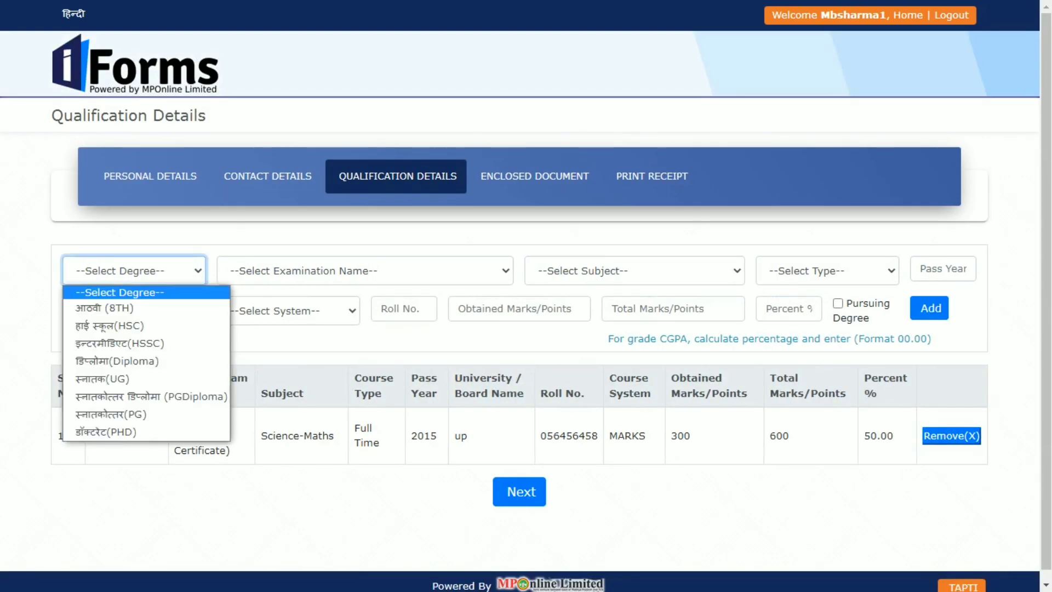
{"action": "key", "text": "Return"}
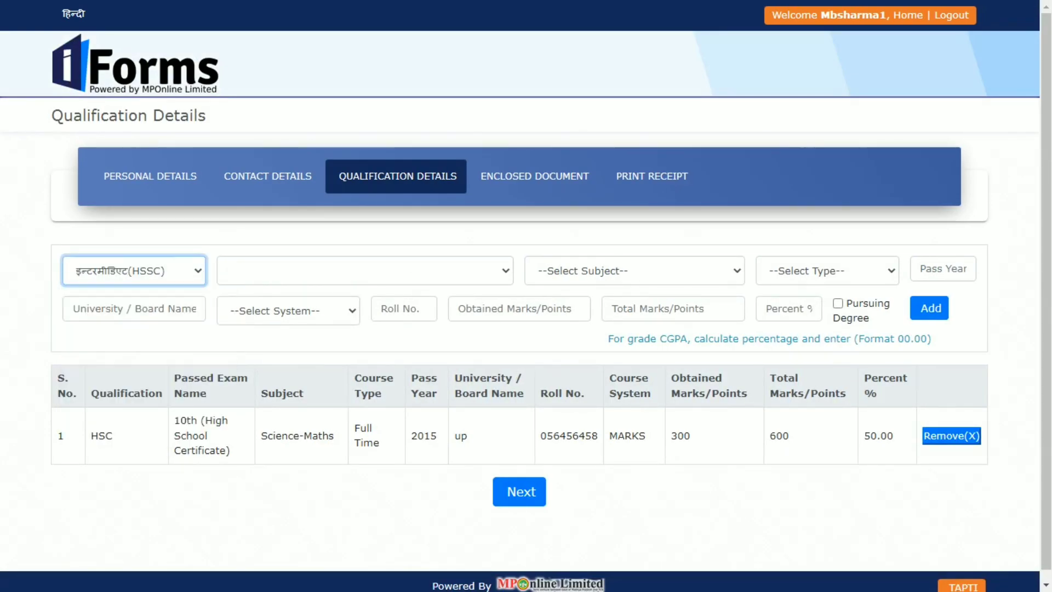
{"action": "key", "text": "Tab"}
{"action": "key", "text": "alt+Down"}
{"action": "key", "text": "Down"}
{"action": "key", "text": "Return"}
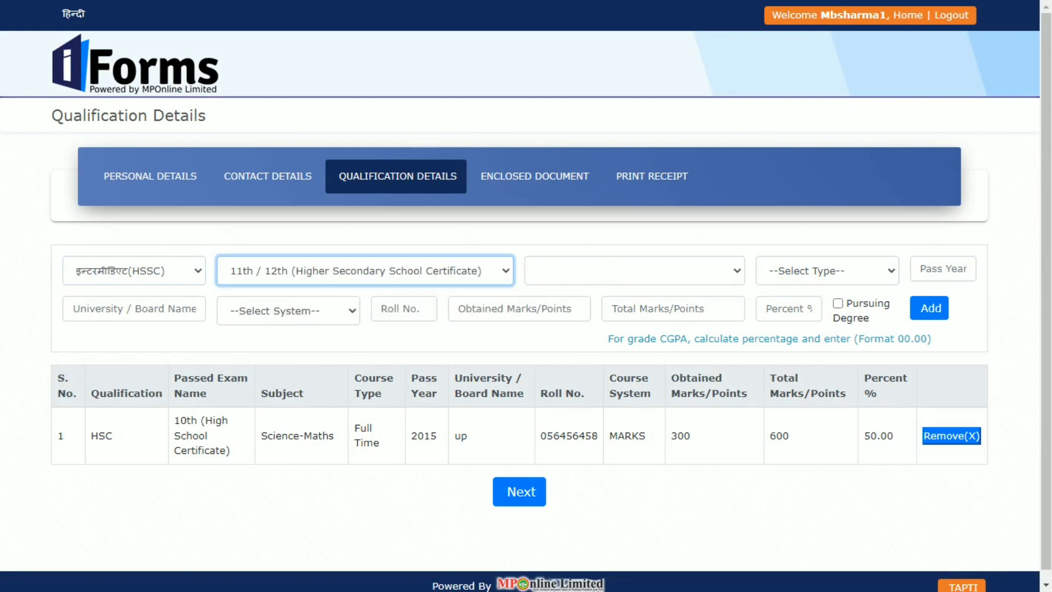
Set the HSSC subject to Science-Maths, course type Full Time, and pass year 2017.
{"action": "key", "text": "Tab"}
{"action": "key", "text": "alt+Down"}
{"action": "key", "text": "Down"}
{"action": "key", "text": "Down"}
{"action": "key", "text": "Down"}
{"action": "key", "text": "Down"}
{"action": "key", "text": "Down"}
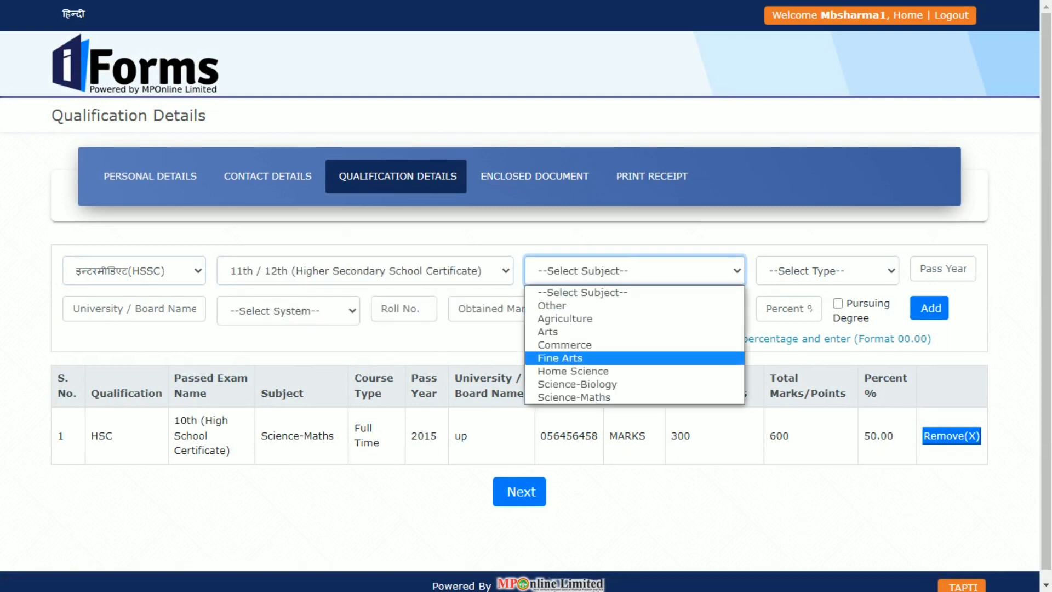
{"action": "key", "text": "Down"}
{"action": "key", "text": "Down"}
{"action": "key", "text": "Down"}
{"action": "key", "text": "Return"}
{"action": "key", "text": "Tab"}
{"action": "key", "text": "alt+Down"}
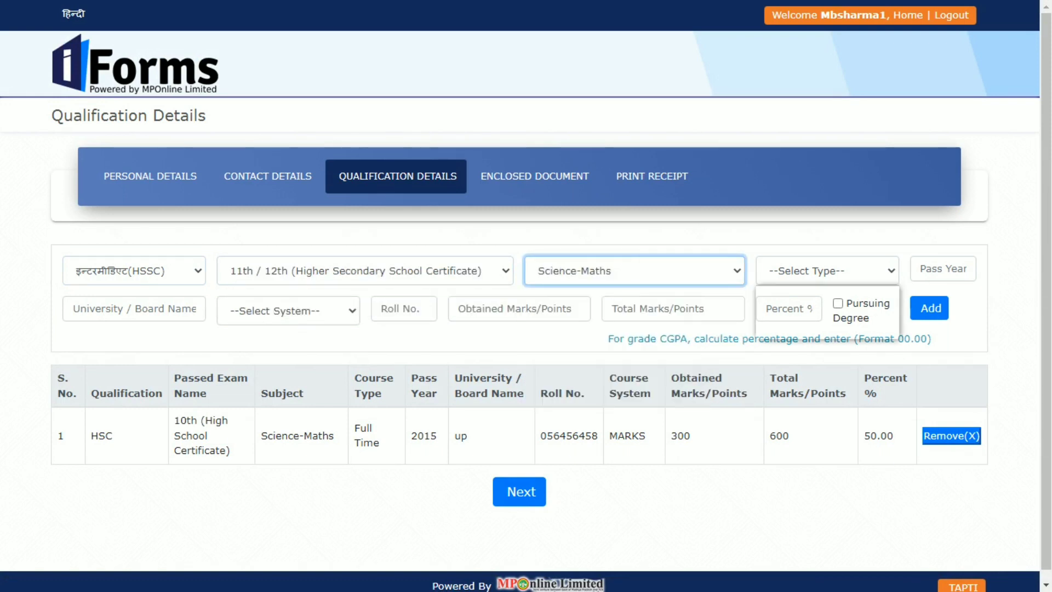
{"action": "key", "text": "Down"}
{"action": "key", "text": "Return"}
{"action": "key", "text": "Tab"}
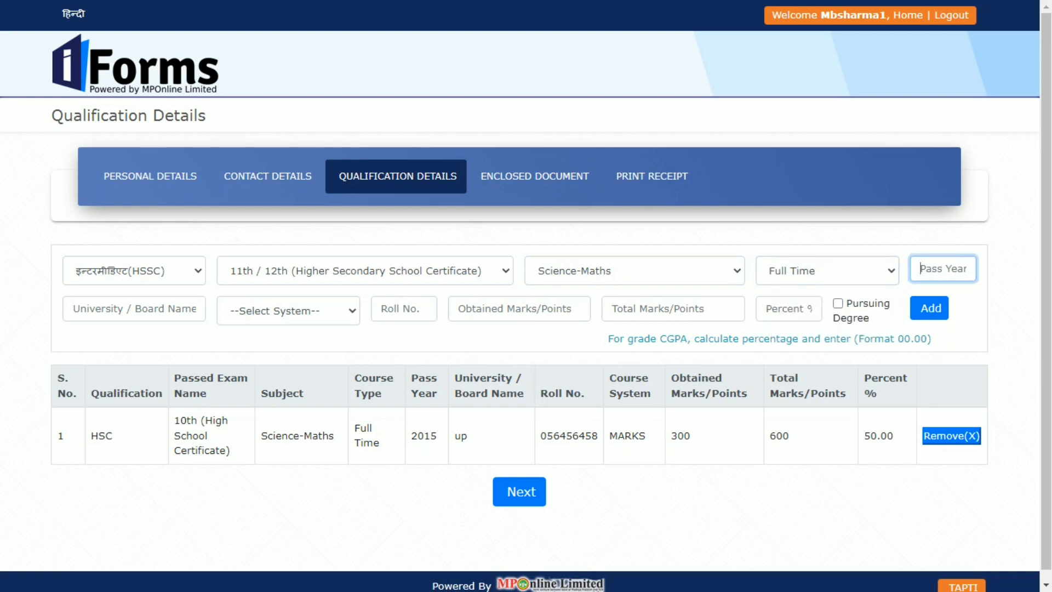
{"action": "type", "text": "2017"}
Enter board 'up' and choose Marks System as the marking system.
{"action": "key", "text": "Tab"}
{"action": "type", "text": "up"}
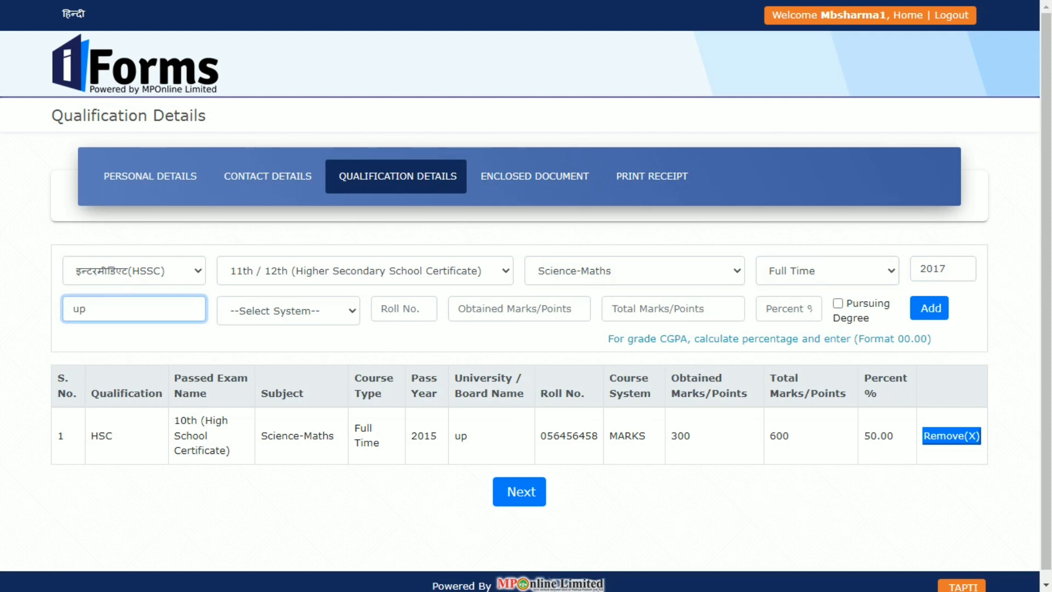
{"action": "key", "text": "Tab"}
{"action": "key", "text": "alt+Down"}
{"action": "key", "text": "Down"}
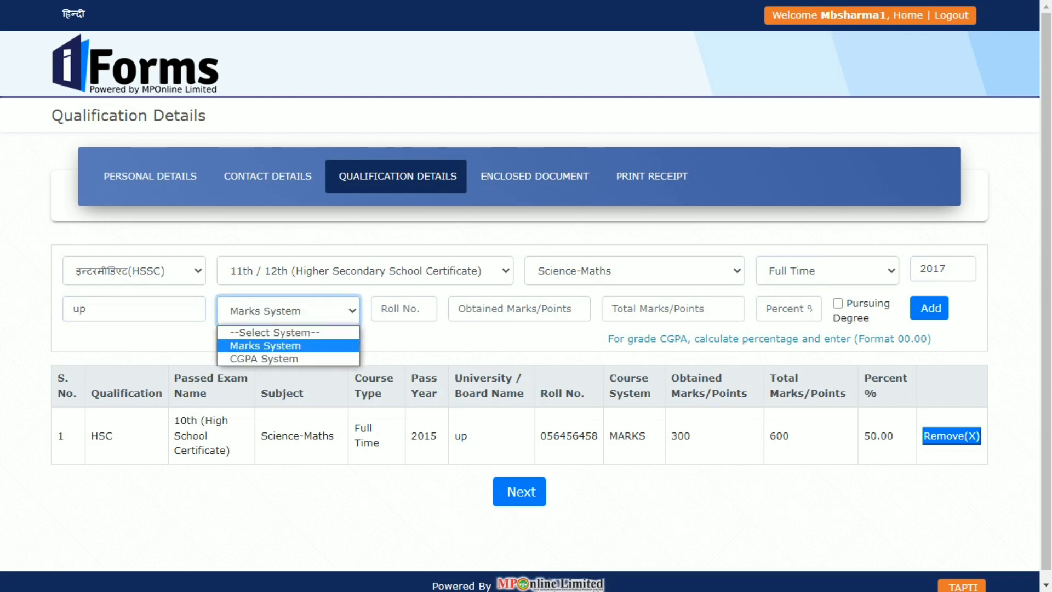
{"action": "key", "text": "Return"}
Enter the roll number, 500 of 1000 marks and 50.00 percent, then add the HSSC row.
{"action": "key", "text": "Tab"}
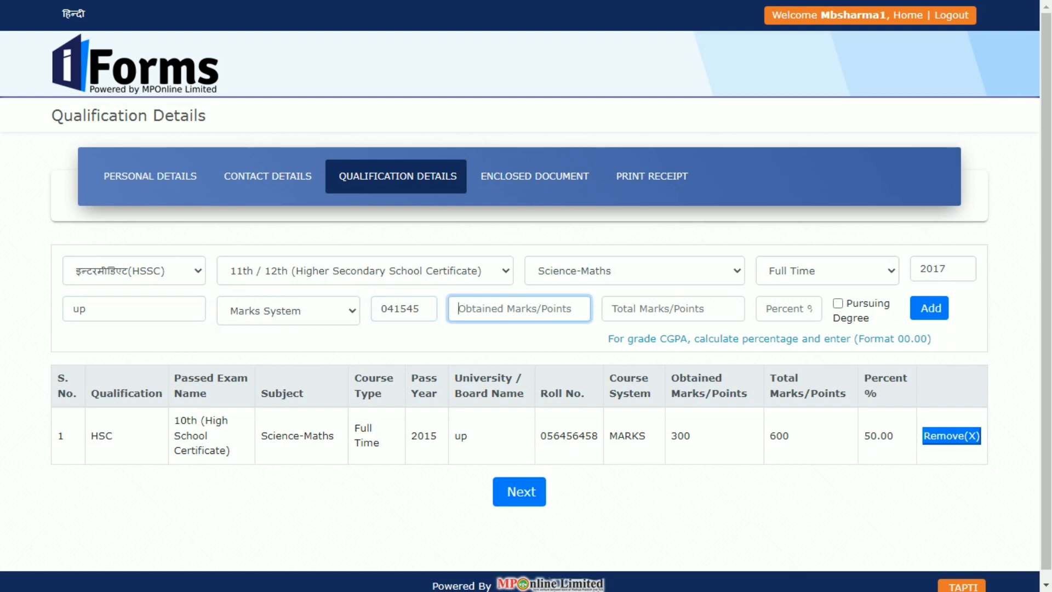
{"action": "key", "text": "Tab"}
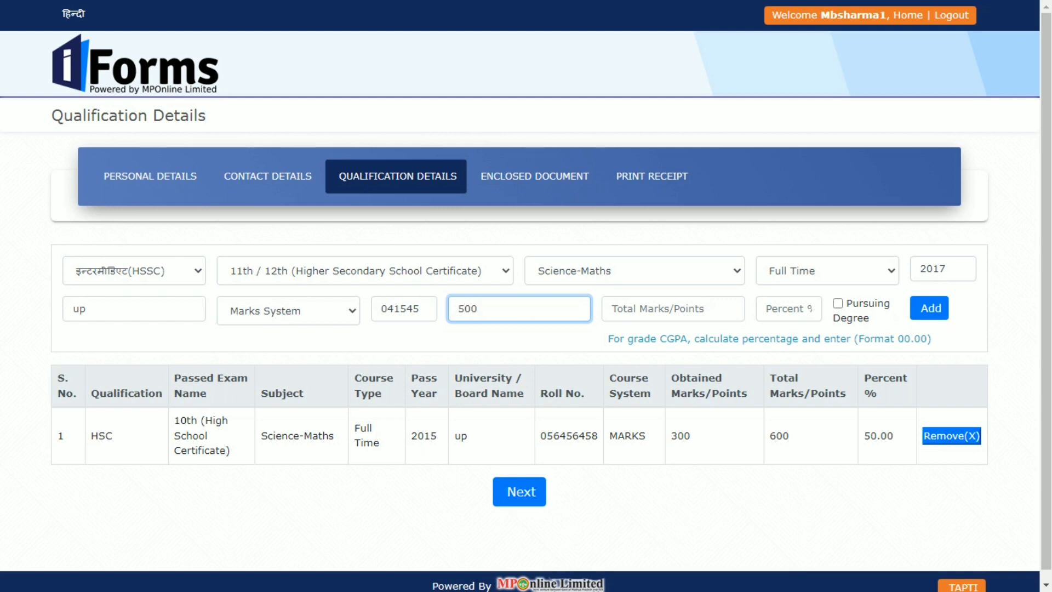
{"action": "key", "text": "Tab"}
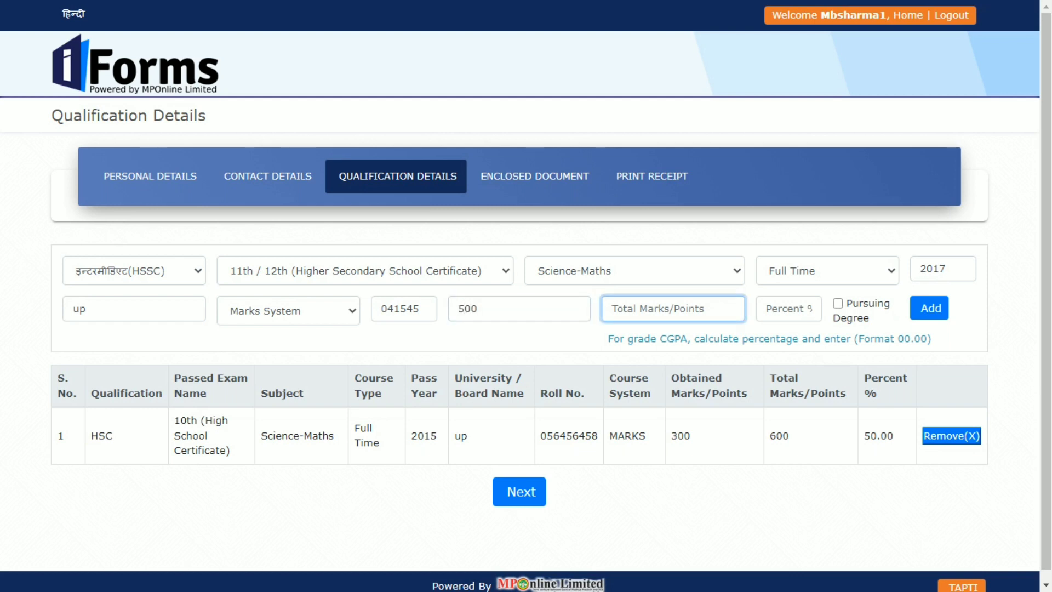
{"action": "key", "text": "Tab"}
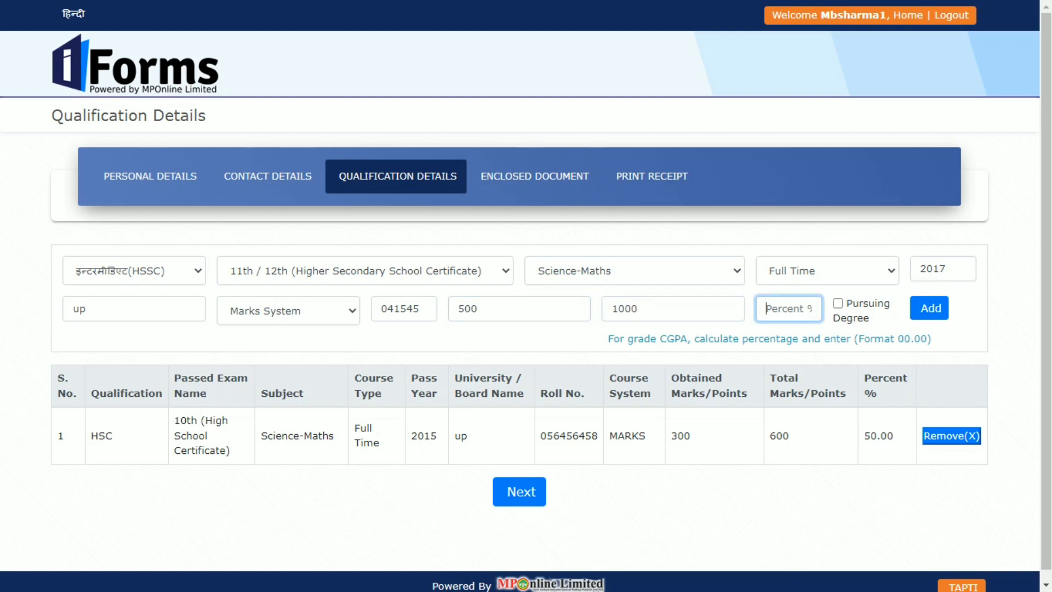
{"action": "key", "text": "Return"}
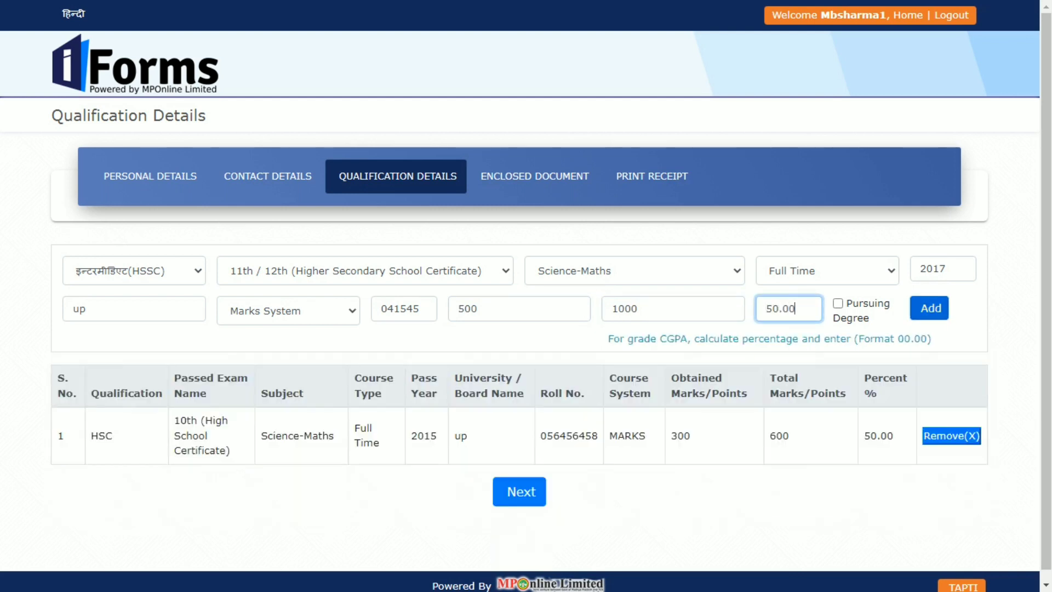
{"action": "key", "text": "Return"}
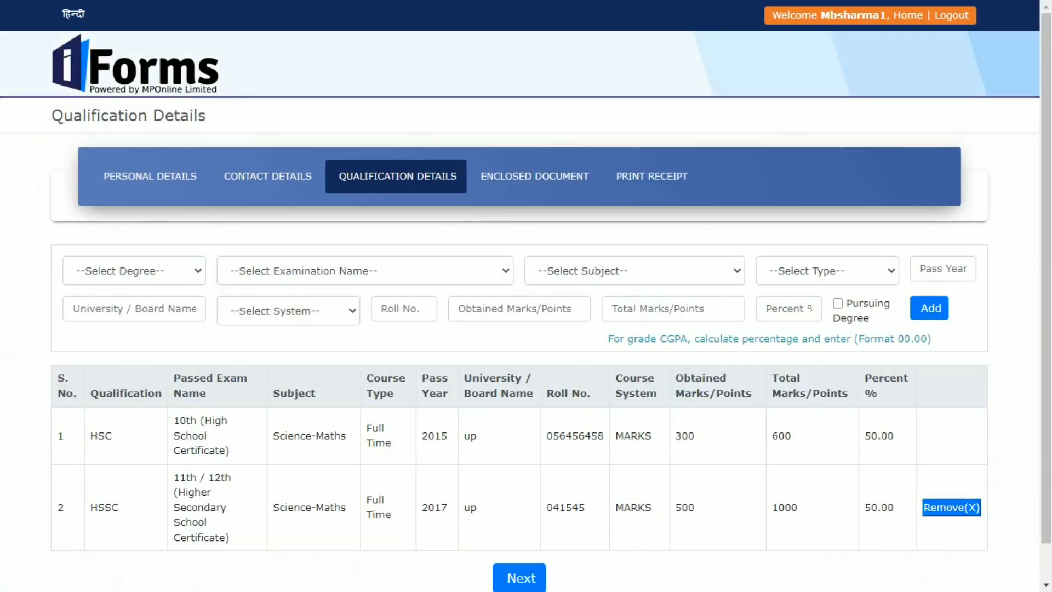
{"action": "left_click", "coordinate": [134, 270]}
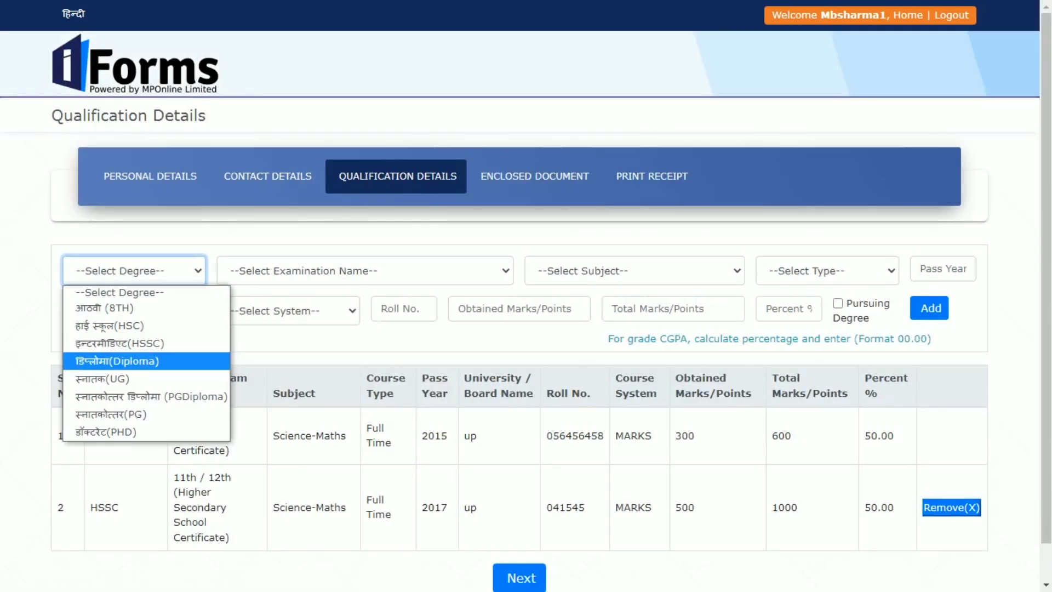
Choose UG as the degree level and BSC - Bachelor of Science as the examination.
{"action": "left_click", "coordinate": [103, 379]}
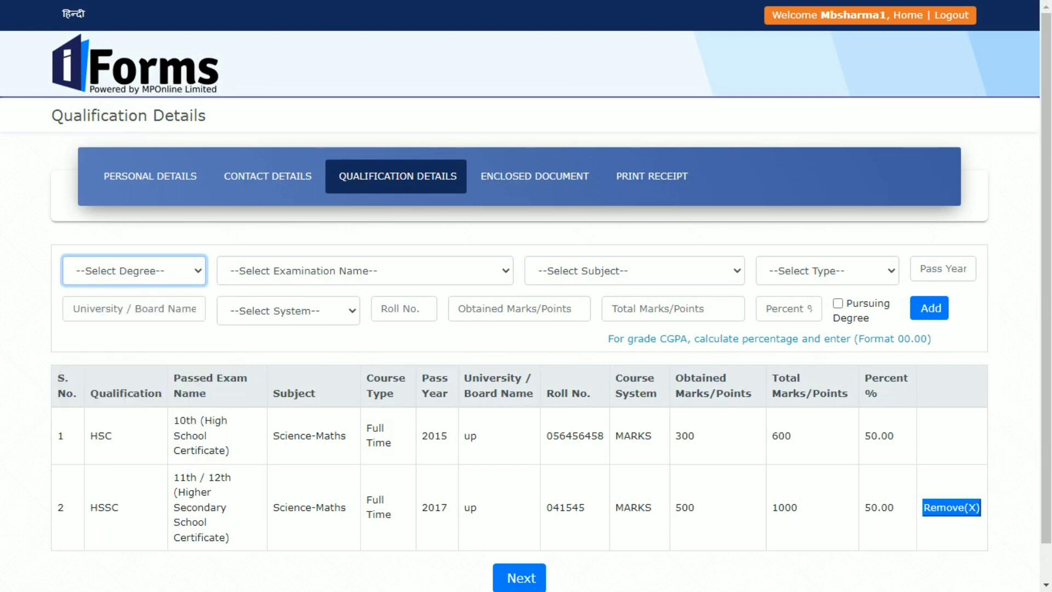
{"action": "left_click", "coordinate": [365, 270]}
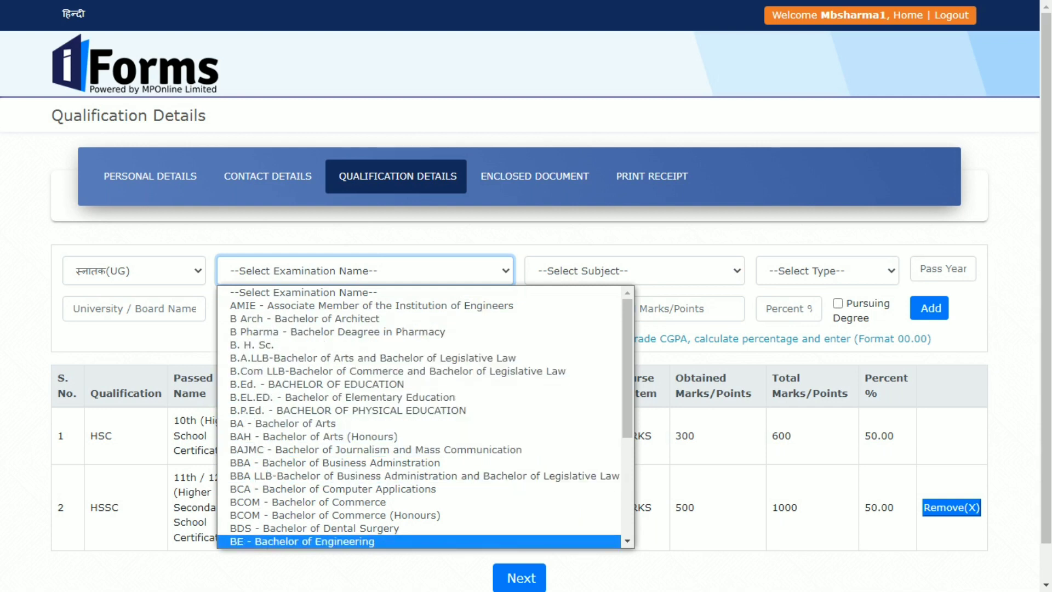
{"action": "key", "text": "Up"}
{"action": "key", "text": "Up"}
{"action": "key", "text": "Up"}
{"action": "key", "text": "Down"}
{"action": "key", "text": "Down"}
{"action": "key", "text": "Down"}
{"action": "key", "text": "Down"}
{"action": "key", "text": "Down"}
{"action": "key", "text": "Down"}
{"action": "key", "text": "Down"}
{"action": "key", "text": "Down"}
{"action": "key", "text": "Down"}
{"action": "key", "text": "Down"}
{"action": "key", "text": "Down"}
{"action": "key", "text": "Down"}
{"action": "key", "text": "Down"}
{"action": "key", "text": "Down"}
{"action": "key", "text": "Down"}
{"action": "key", "text": "Down"}
{"action": "key", "text": "Down"}
{"action": "key", "text": "Down"}
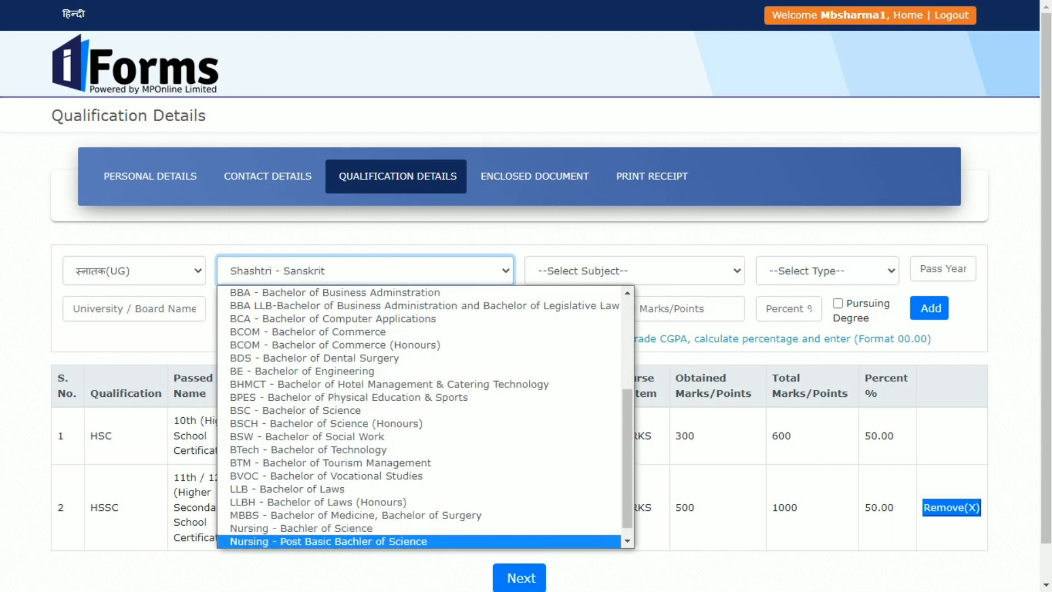
{"action": "key", "text": "Up"}
{"action": "key", "text": "Up"}
{"action": "key", "text": "Up"}
{"action": "key", "text": "Up"}
{"action": "key", "text": "Up"}
{"action": "key", "text": "Up"}
{"action": "key", "text": "Up"}
{"action": "key", "text": "Up"}
{"action": "key", "text": "Up"}
{"action": "key", "text": "Up"}
{"action": "key", "text": "Up"}
{"action": "key", "text": "Up"}
{"action": "key", "text": "Up"}
{"action": "key", "text": "Up"}
{"action": "key", "text": "Up"}
{"action": "key", "text": "Up"}
{"action": "key", "text": "Up"}
{"action": "key", "text": "Up"}
{"action": "key", "text": "Up"}
{"action": "key", "text": "Up"}
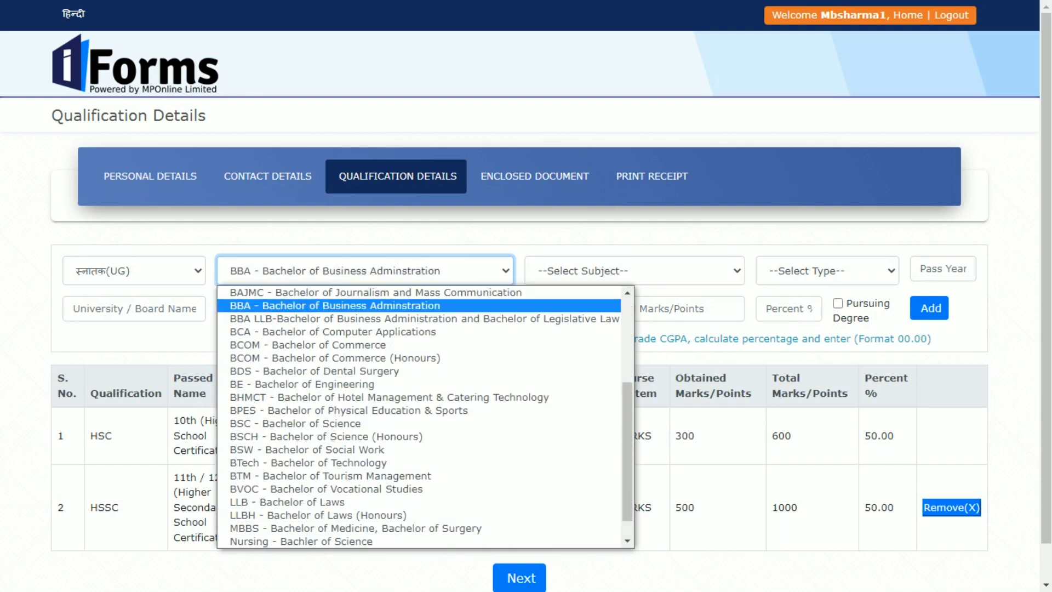
{"action": "key", "text": "Down"}
{"action": "key", "text": "Down"}
{"action": "key", "text": "Down"}
{"action": "key", "text": "Down"}
{"action": "key", "text": "Down"}
{"action": "key", "text": "Down"}
{"action": "key", "text": "Down"}
{"action": "key", "text": "Down"}
{"action": "key", "text": "Down"}
{"action": "key", "text": "Down"}
{"action": "key", "text": "Down"}
{"action": "key", "text": "Down"}
{"action": "key", "text": "Down"}
{"action": "key", "text": "Down"}
{"action": "key", "text": "Up"}
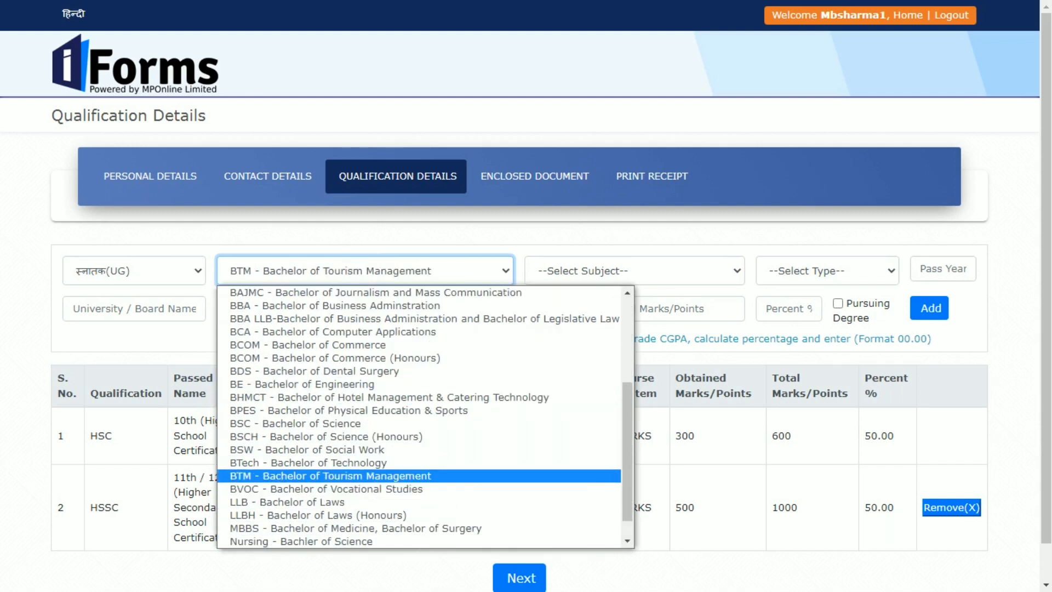
{"action": "key", "text": "Up"}
{"action": "key", "text": "Up"}
{"action": "key", "text": "Up"}
{"action": "key", "text": "Up"}
{"action": "key", "text": "Return"}
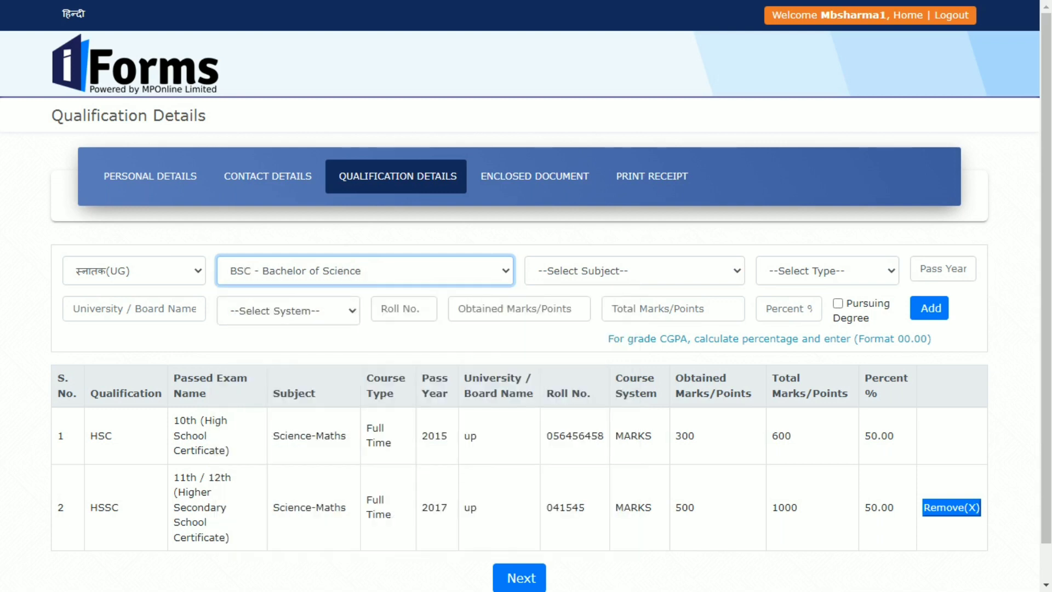
Set the subject to Biology and the course type to Full Time.
{"action": "key", "text": "Tab"}
{"action": "key", "text": "alt+Down"}
{"action": "key", "text": "Down"}
{"action": "key", "text": "Down"}
{"action": "key", "text": "Down"}
{"action": "key", "text": "Down"}
{"action": "key", "text": "Down"}
{"action": "key", "text": "Down"}
{"action": "key", "text": "Down"}
{"action": "key", "text": "Down"}
{"action": "key", "text": "Down"}
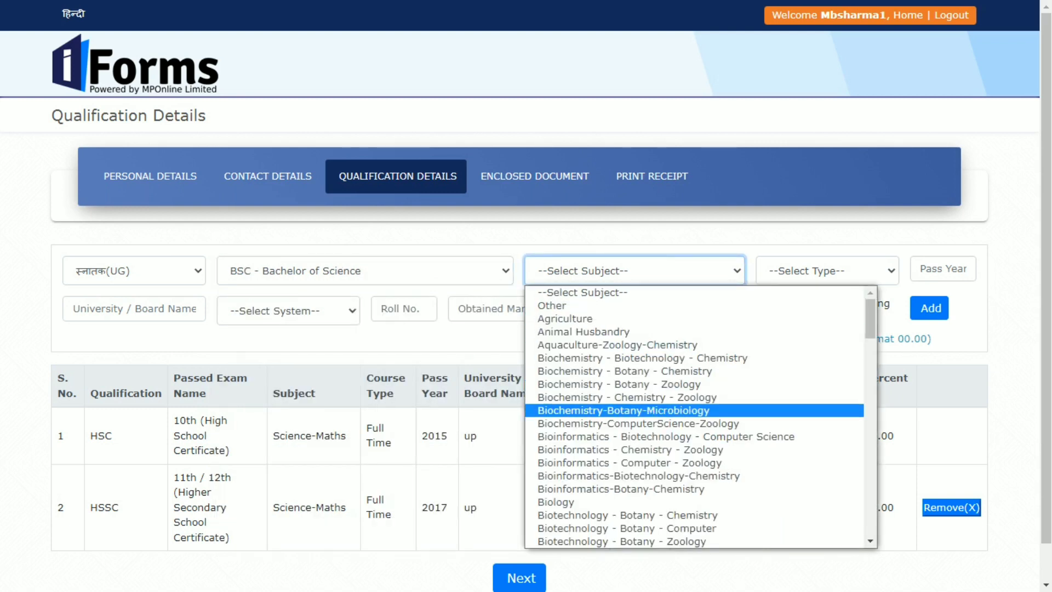
{"action": "key", "text": "Up"}
{"action": "key", "text": "Up"}
{"action": "key", "text": "Up"}
{"action": "key", "text": "Down"}
{"action": "key", "text": "Down"}
{"action": "key", "text": "Up"}
{"action": "key", "text": "Up"}
{"action": "key", "text": "Up"}
{"action": "key", "text": "Up"}
{"action": "key", "text": "Up"}
{"action": "key", "text": "Up"}
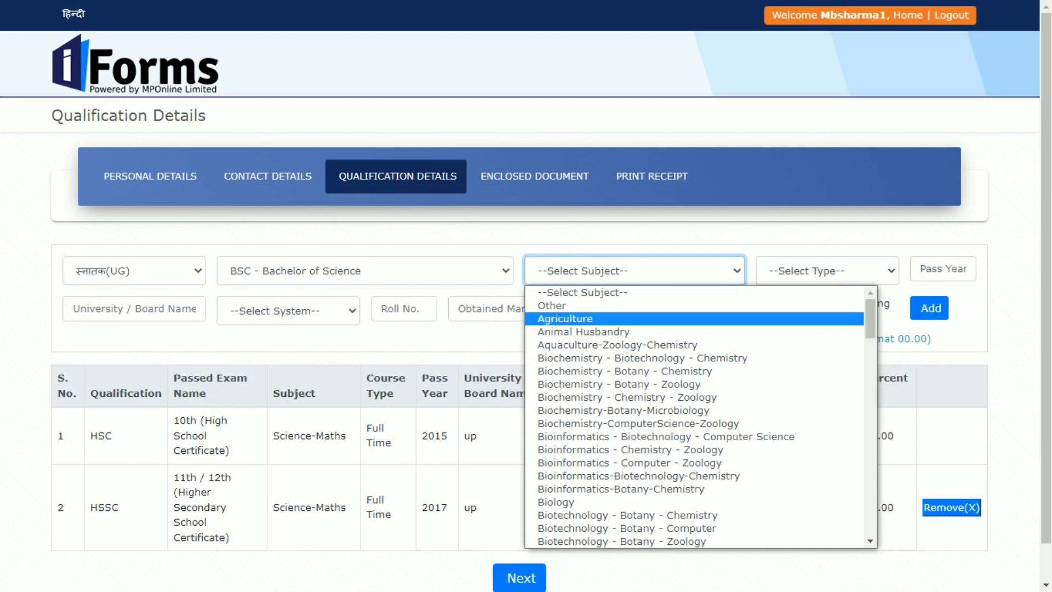
{"action": "key", "text": "Down"}
{"action": "key", "text": "Down"}
{"action": "key", "text": "Down"}
{"action": "key", "text": "Down"}
{"action": "key", "text": "Down"}
{"action": "key", "text": "Down"}
{"action": "key", "text": "Down"}
{"action": "key", "text": "Down"}
{"action": "key", "text": "Down"}
{"action": "key", "text": "Down"}
{"action": "key", "text": "Down"}
{"action": "key", "text": "Down"}
{"action": "key", "text": "Down"}
{"action": "key", "text": "Down"}
{"action": "key", "text": "Down"}
{"action": "key", "text": "Up"}
{"action": "key", "text": "Return"}
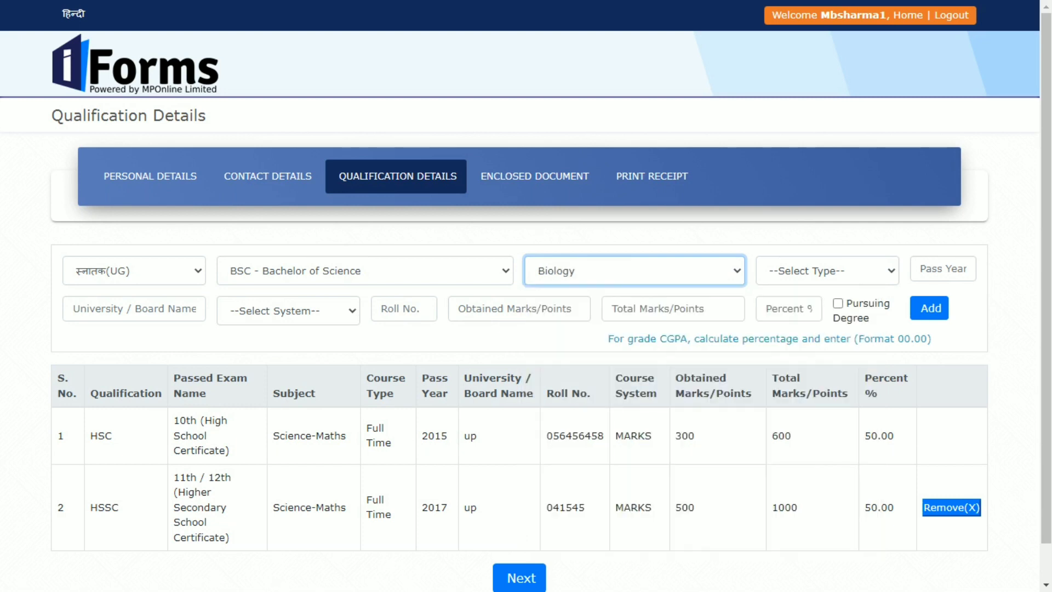
{"action": "key", "text": "Tab"}
{"action": "key", "text": "alt+Down"}
{"action": "key", "text": "Down"}
{"action": "key", "text": "Return"}
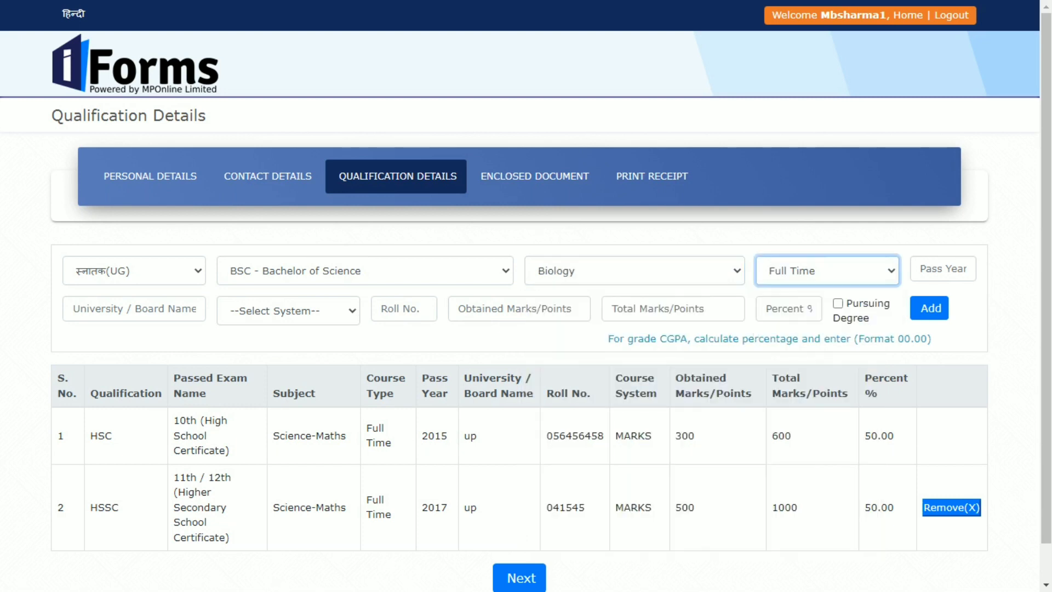
Enter pass year 2020, board 'up', Marks System grading and the roll number.
{"action": "key", "text": "Tab"}
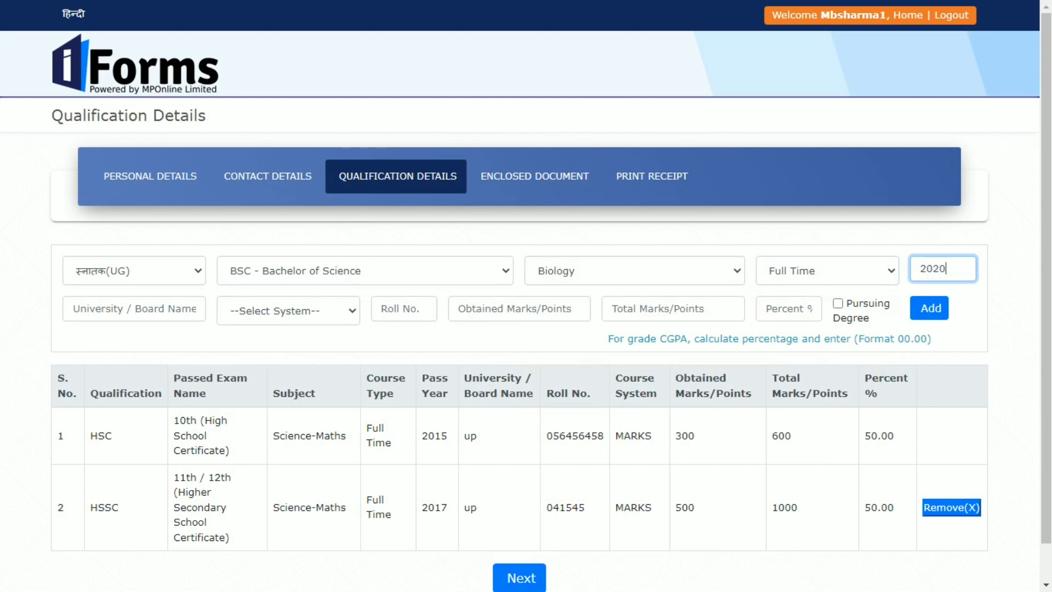
{"action": "key", "text": "Tab"}
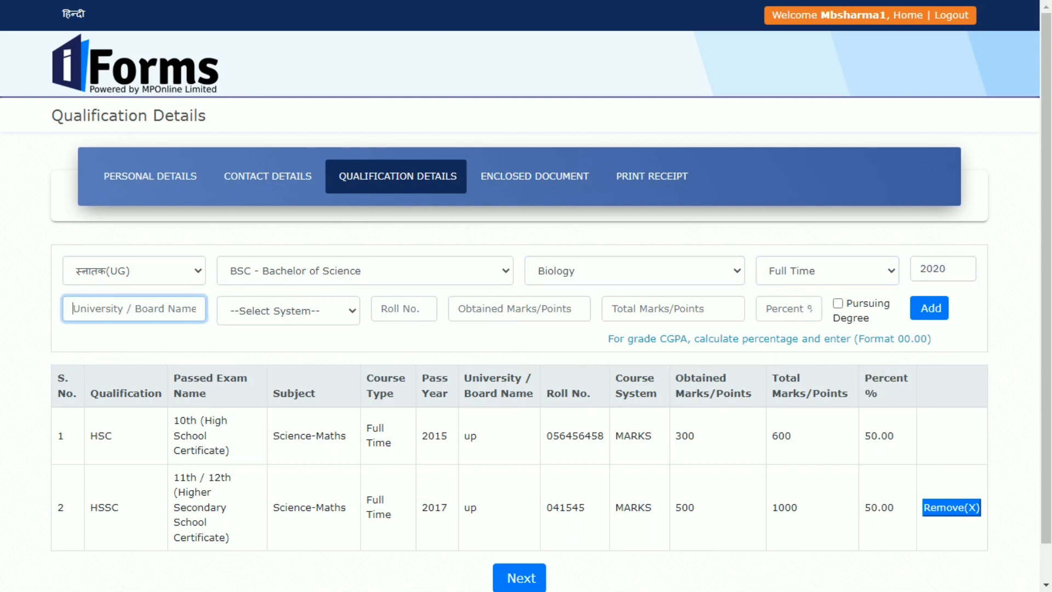
{"action": "key", "text": "Tab"}
{"action": "key", "text": "alt+Down"}
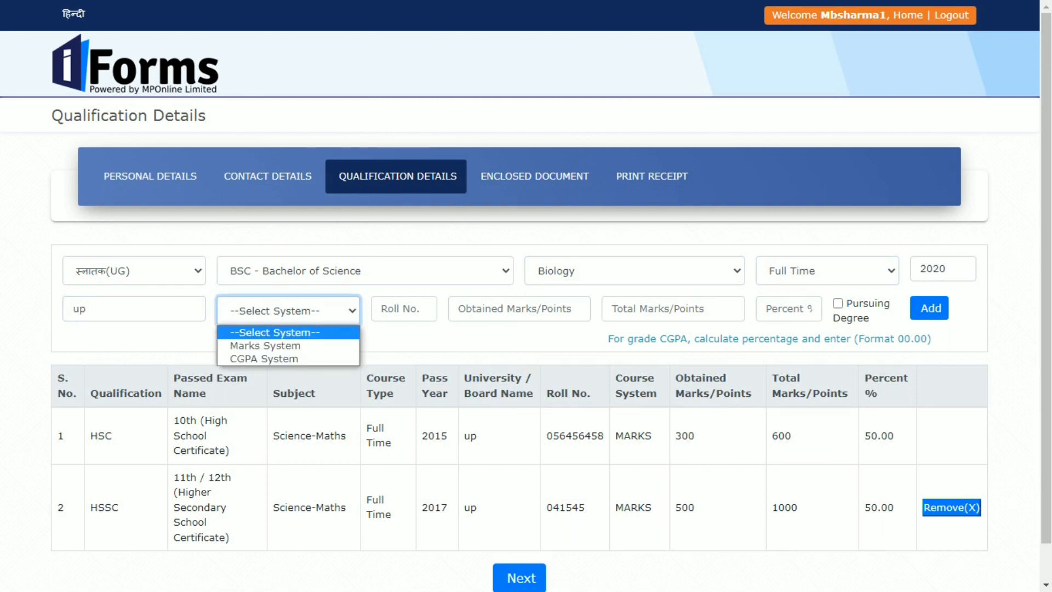
{"action": "key", "text": "Down"}
{"action": "key", "text": "Return"}
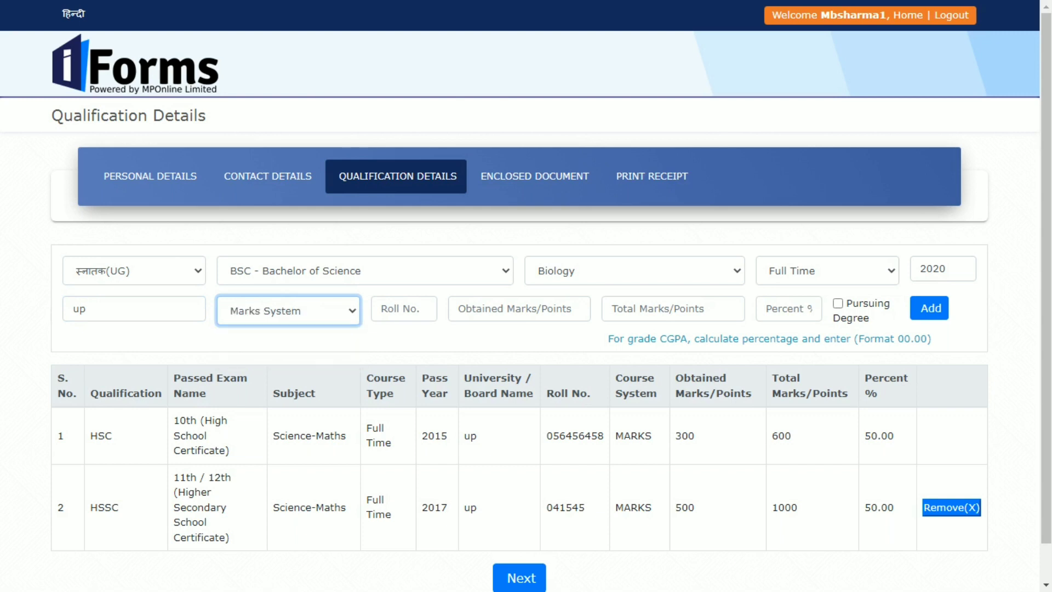
{"action": "key", "text": "Tab"}
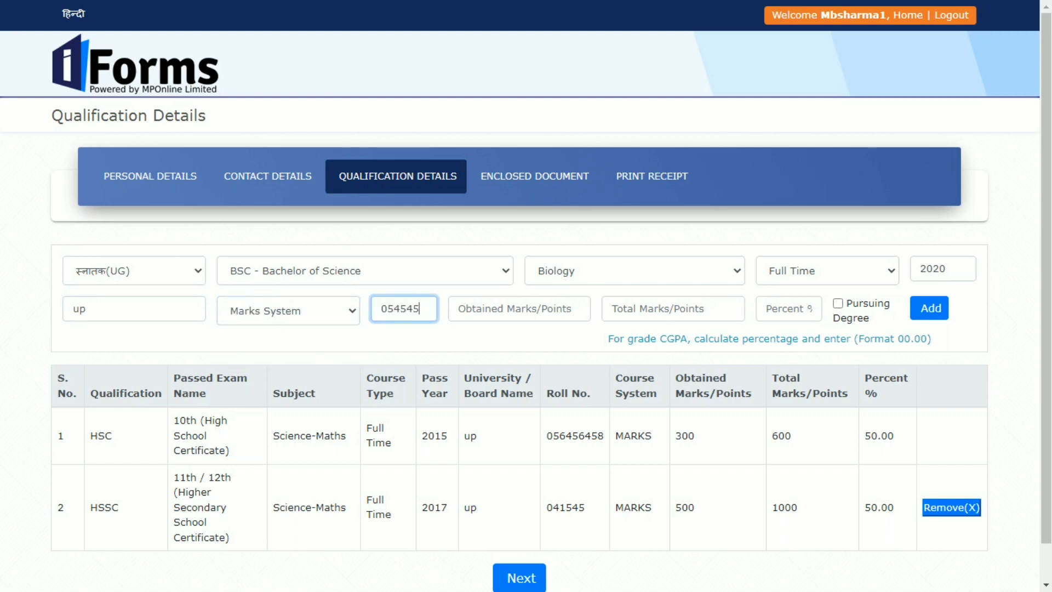
Enter 500 obtained of 1000 total marks at 50.00 percent and add the row.
{"action": "key", "text": "Tab"}
{"action": "type", "text": "50"}
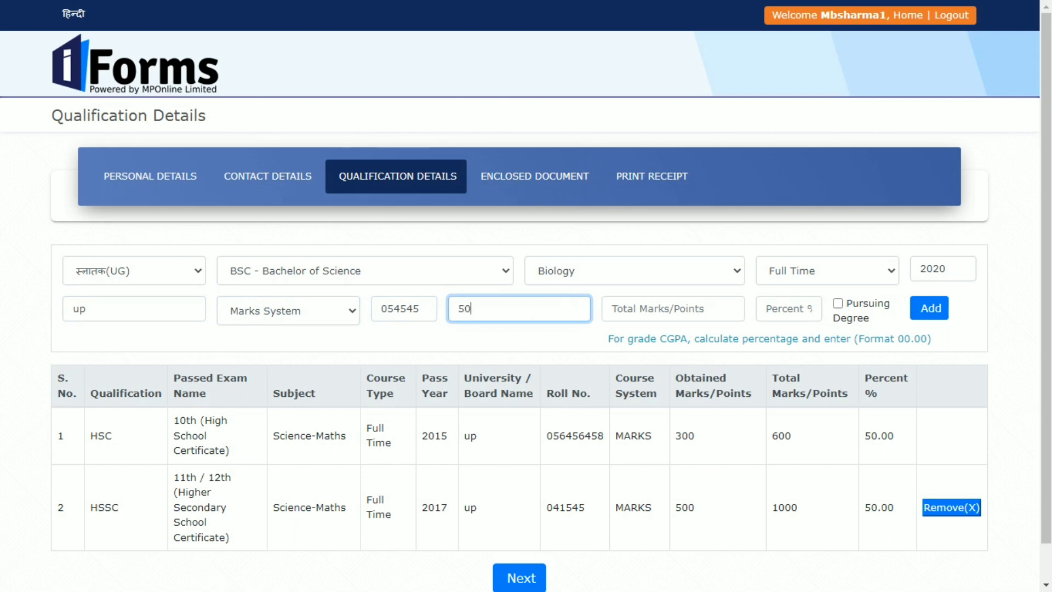
{"action": "type", "text": "0"}
{"action": "key", "text": "Tab"}
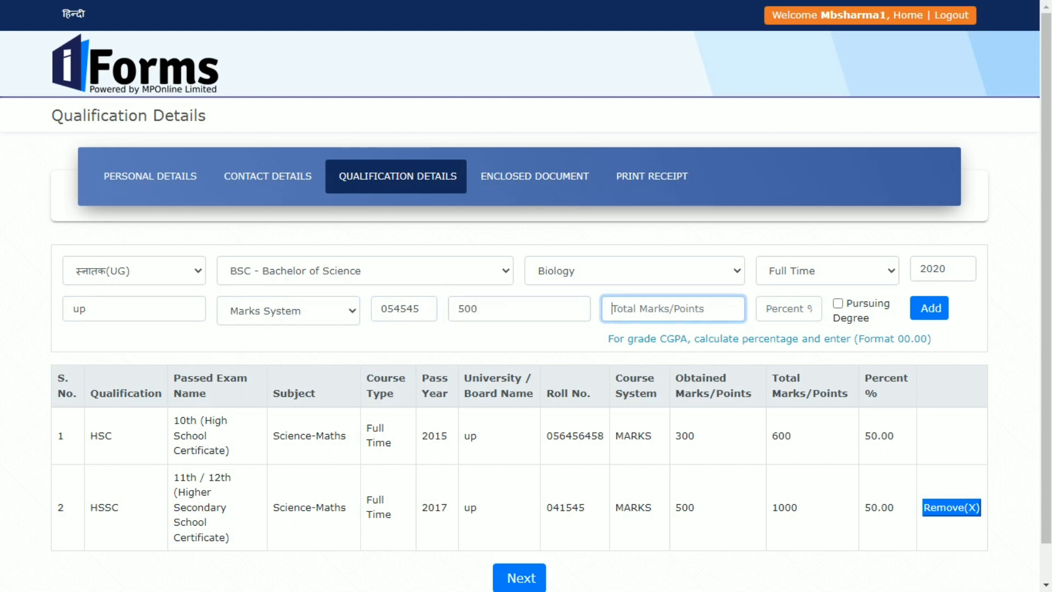
{"action": "type", "text": "1000"}
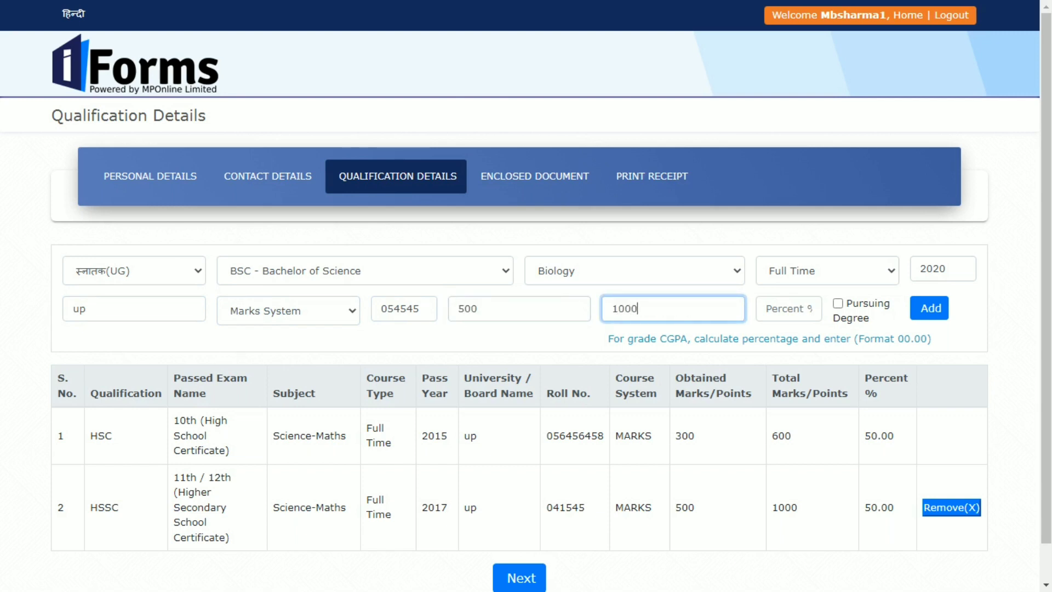
{"action": "key", "text": "Tab"}
{"action": "type", "text": "50"}
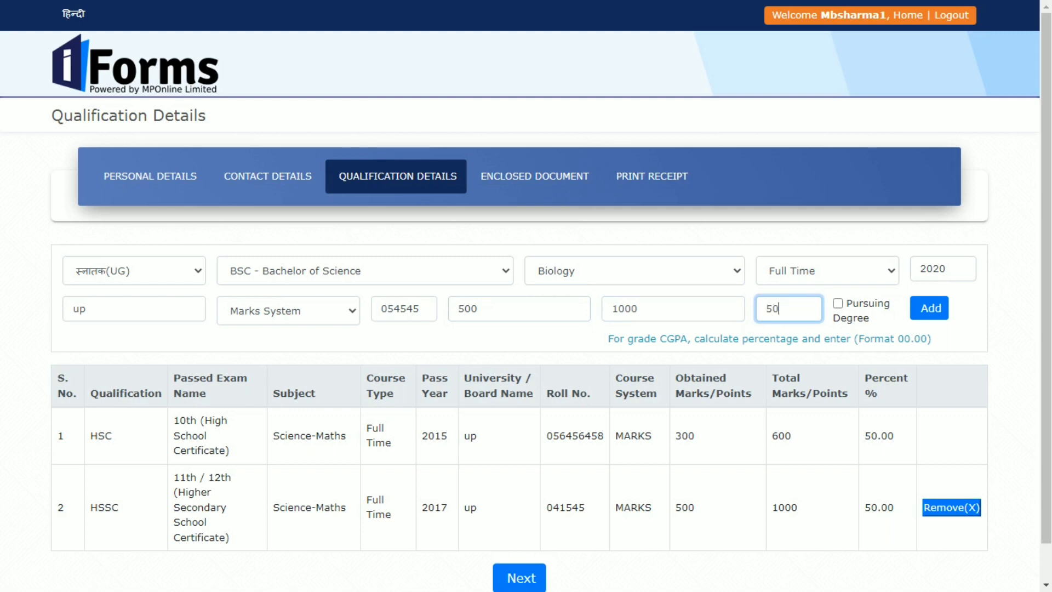
{"action": "key", "text": "Return"}
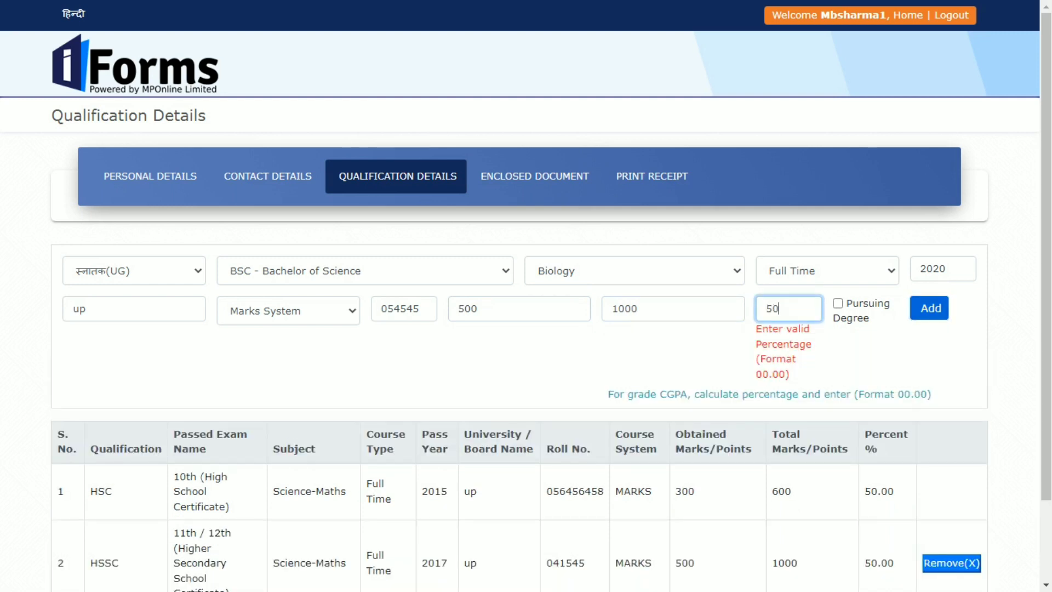
{"action": "type", "text": ".00"}
{"action": "key", "text": "Tab"}
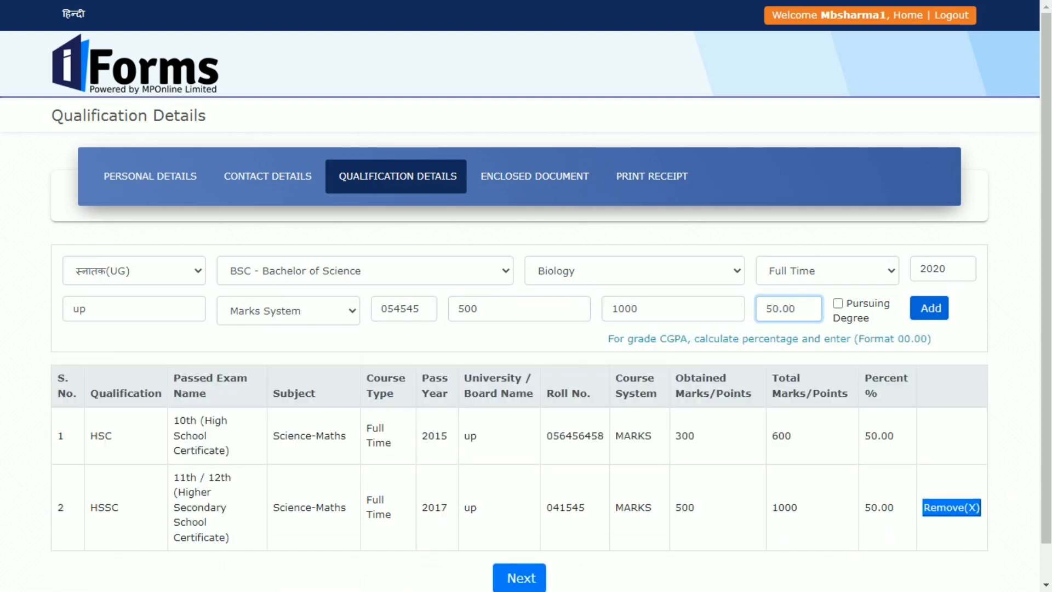
{"action": "key", "text": "Tab"}
{"action": "scroll", "coordinate": [526, 296], "scroll_direction": "down", "scroll_amount": 1}
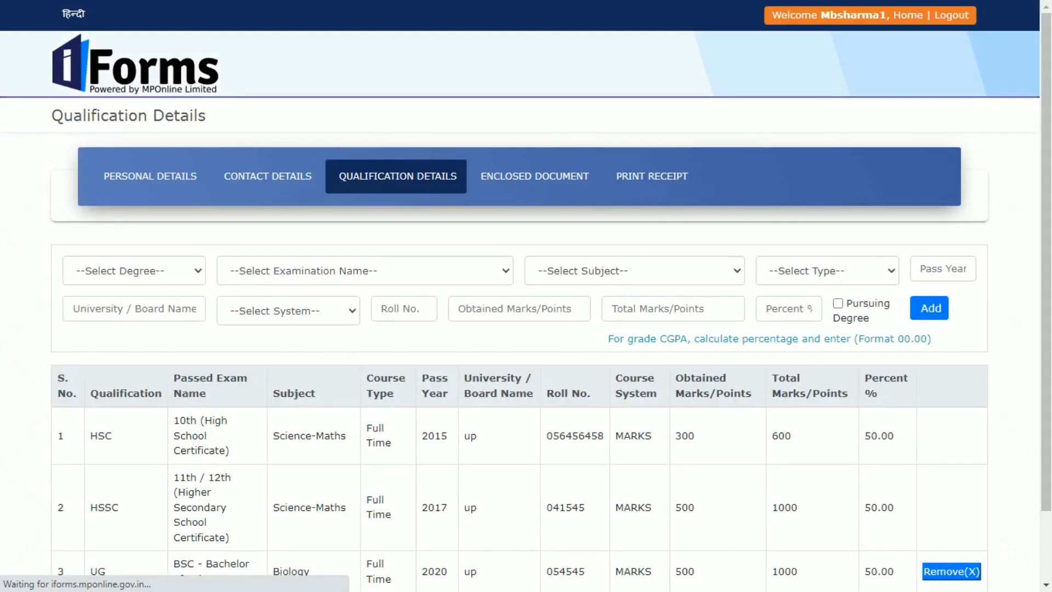
{"action": "scroll", "coordinate": [526, 296], "scroll_direction": "down", "scroll_amount": 2}
{"action": "key", "text": "Tab"}
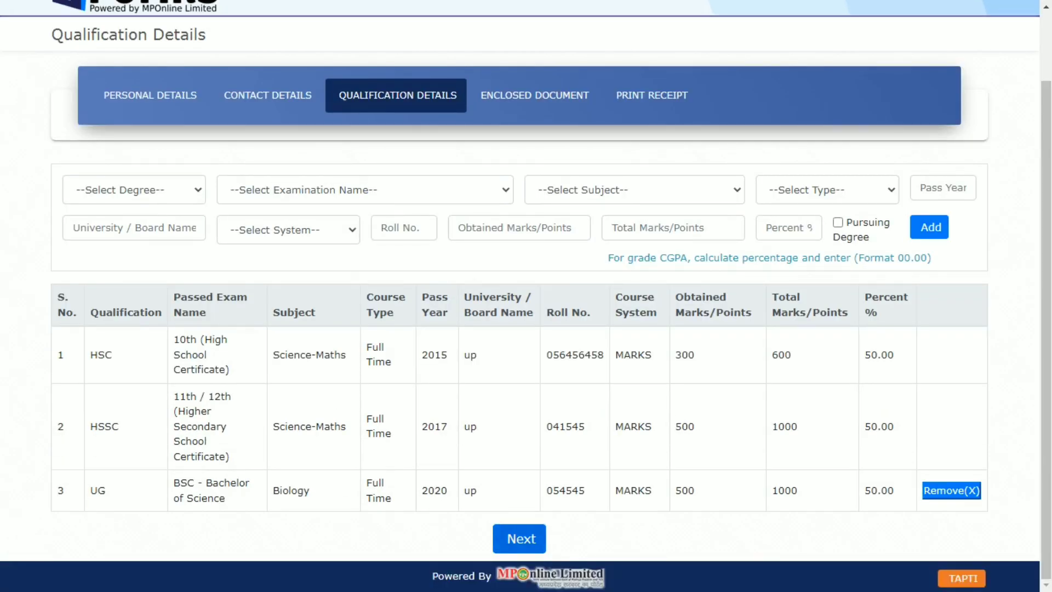
On the Enclosed Document page, confirm the photo and signature display correctly, then save.
{"action": "key", "text": "Return"}
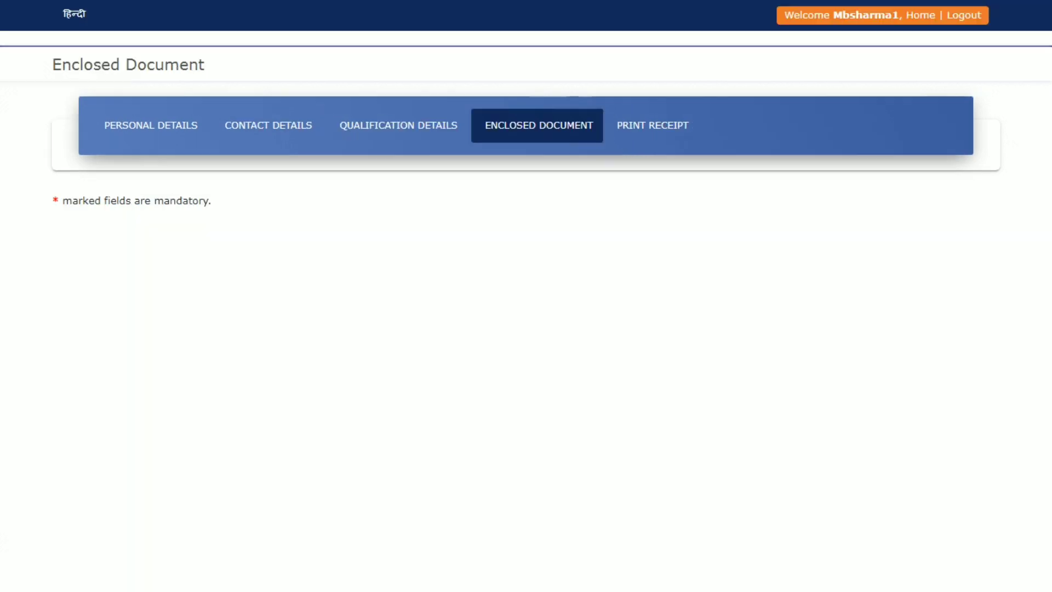
{"action": "scroll", "coordinate": [526, 296], "scroll_direction": "down", "scroll_amount": 2}
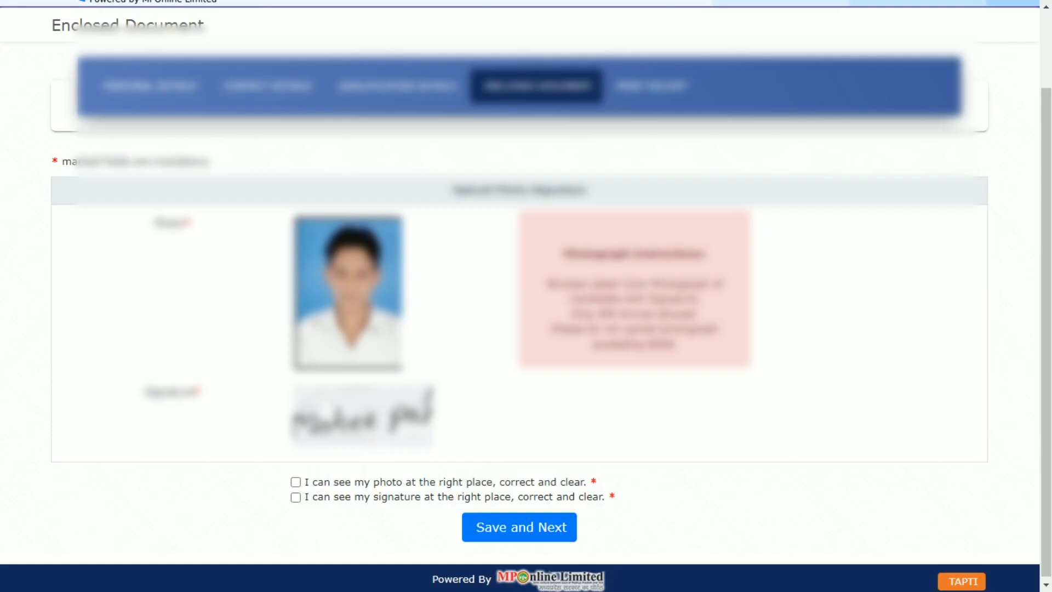
{"action": "left_click", "coordinate": [296, 482]}
{"action": "left_click", "coordinate": [295, 497]}
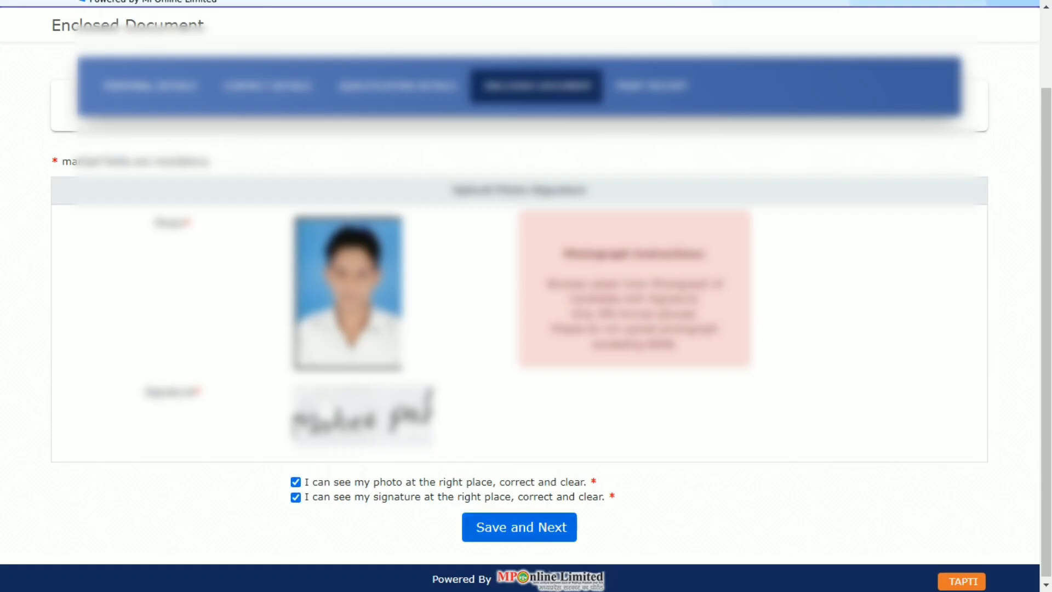
{"action": "left_click", "coordinate": [520, 527]}
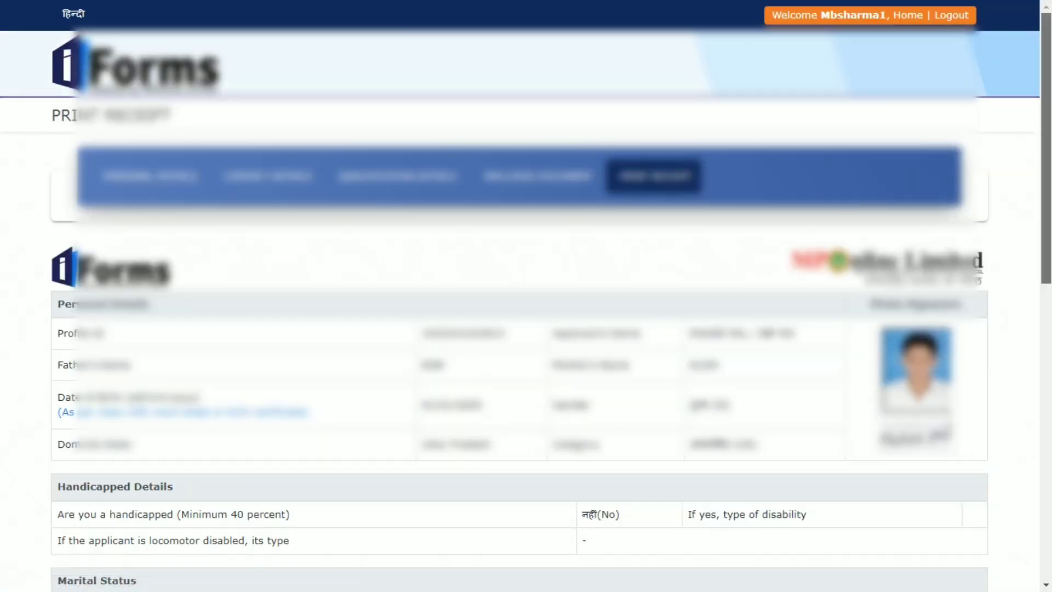
{"action": "scroll", "coordinate": [526, 296], "scroll_direction": "down", "scroll_amount": 4}
{"action": "scroll", "coordinate": [526, 296], "scroll_direction": "down", "scroll_amount": 9}
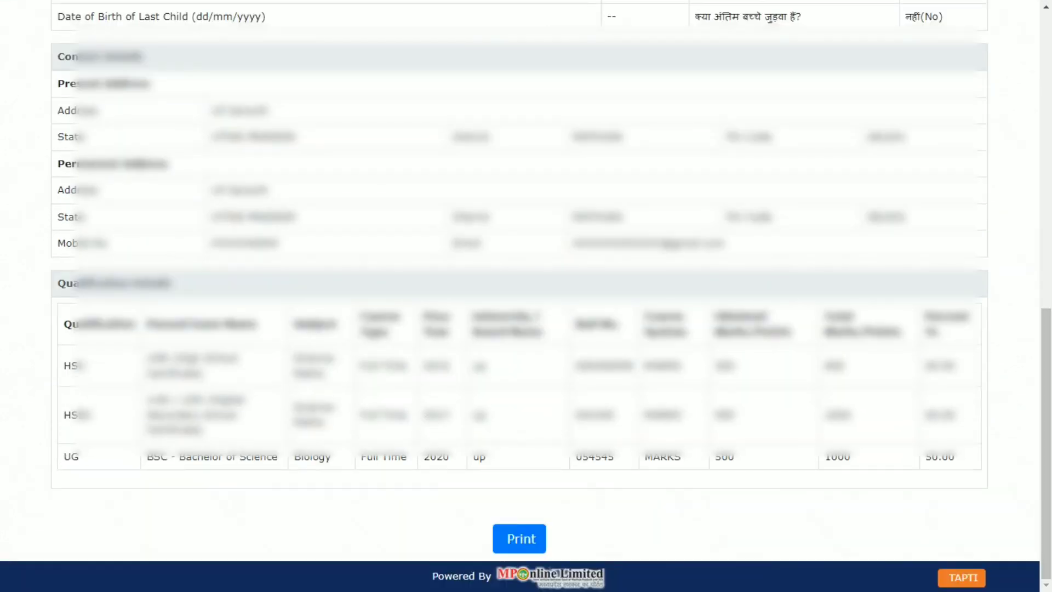
{"action": "left_click", "coordinate": [519, 538]}
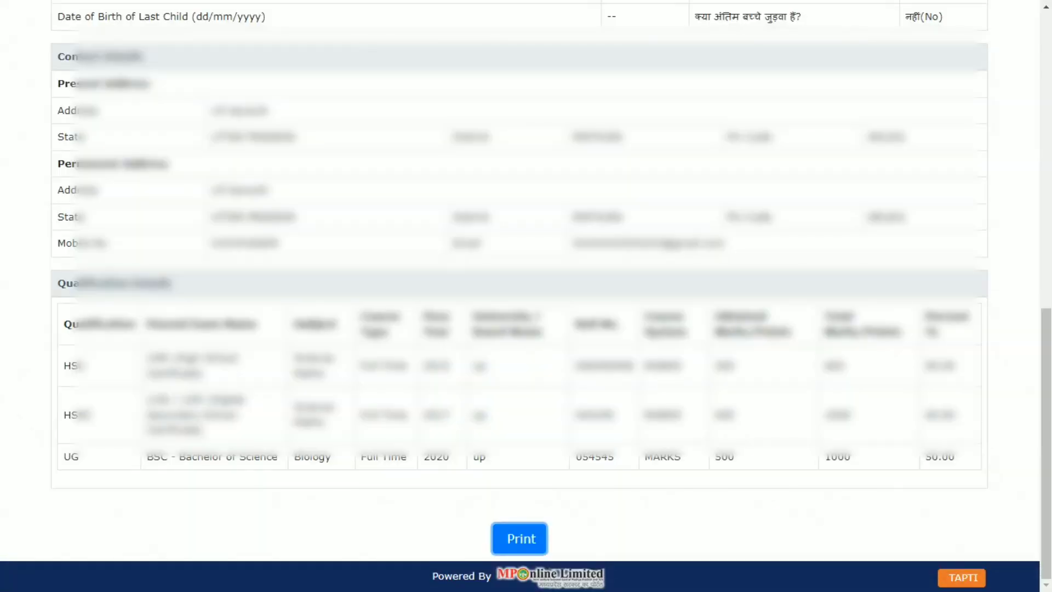
{"action": "scroll", "coordinate": [526, 296], "scroll_direction": "up", "scroll_amount": 12}
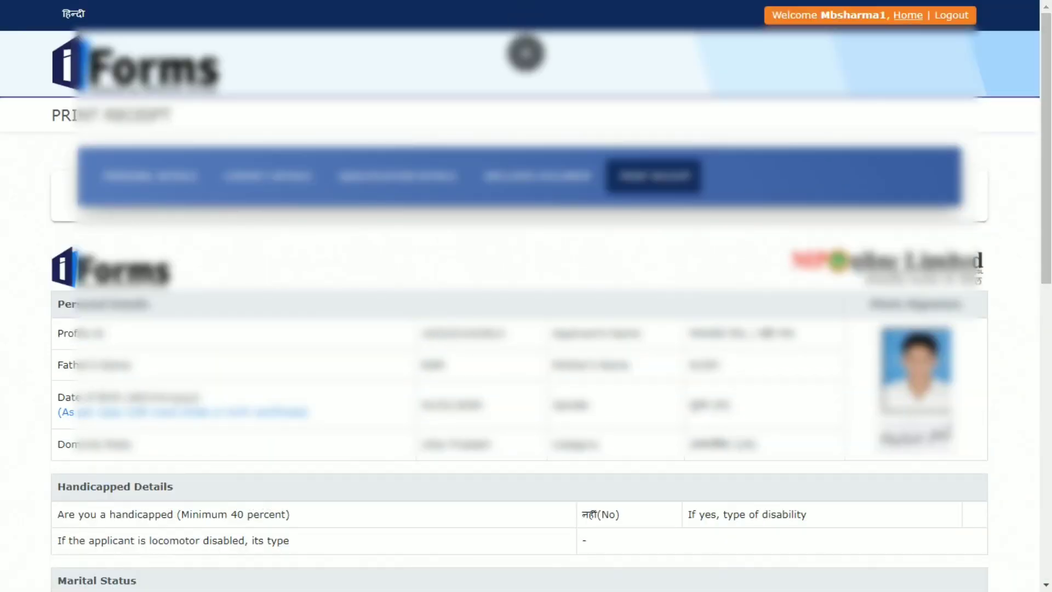
From Home, apply to exam 45 under Running Application Forms and pass the profile summary.
{"action": "left_click", "coordinate": [908, 15]}
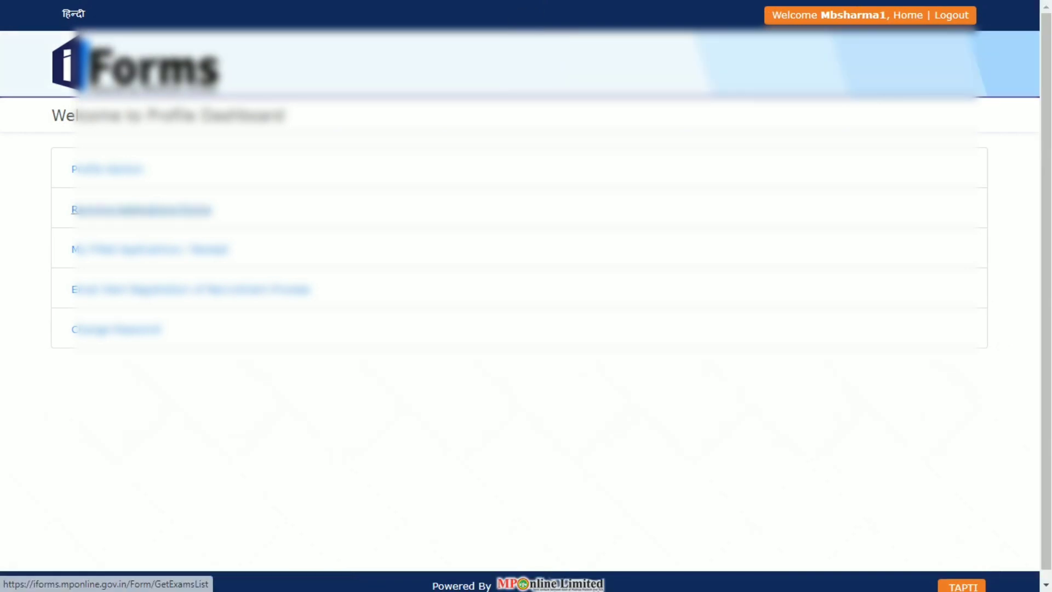
{"action": "left_click", "coordinate": [141, 209]}
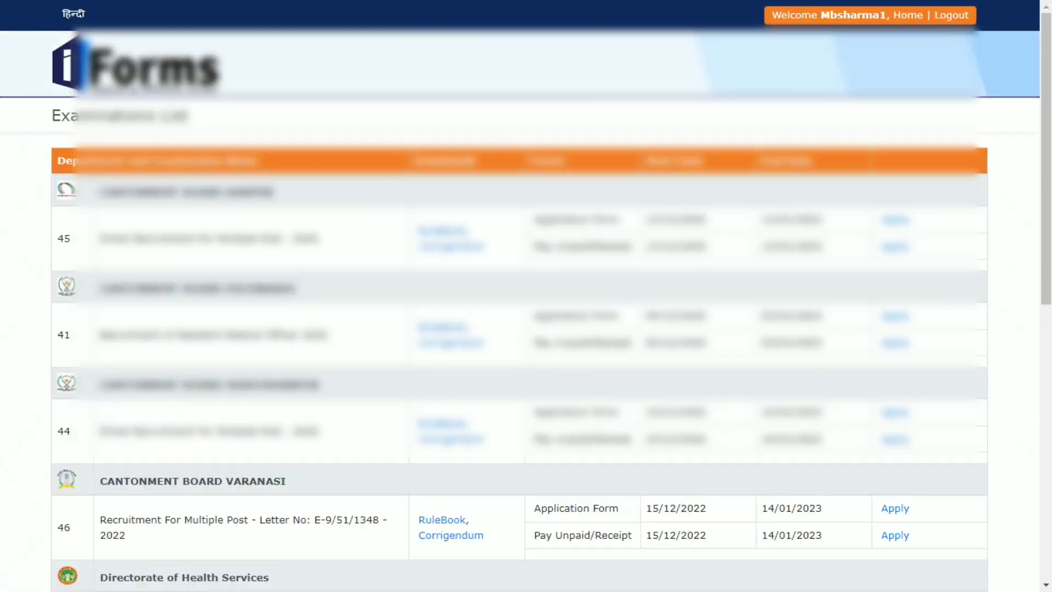
{"action": "scroll", "coordinate": [526, 295], "scroll_direction": "down", "scroll_amount": 1}
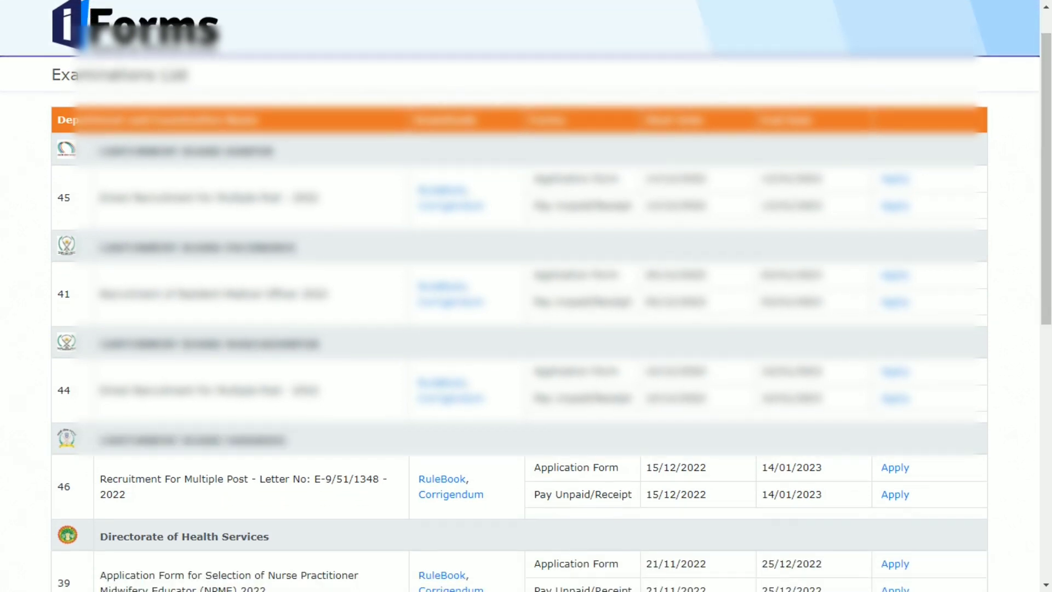
{"action": "left_click", "coordinate": [895, 179]}
{"action": "scroll", "coordinate": [526, 296], "scroll_direction": "down", "scroll_amount": 9}
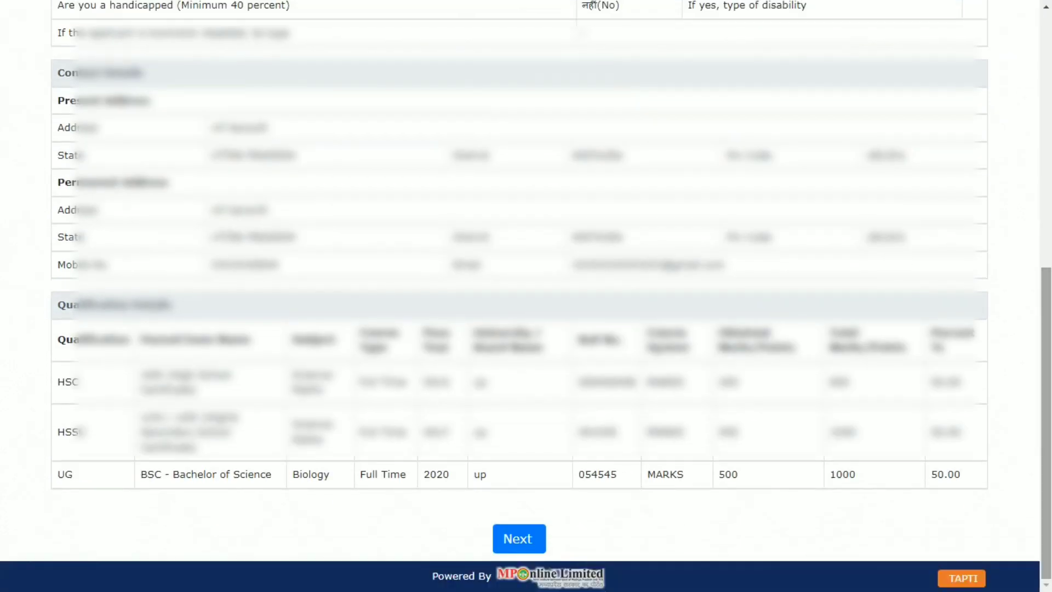
{"action": "left_click", "coordinate": [519, 539]}
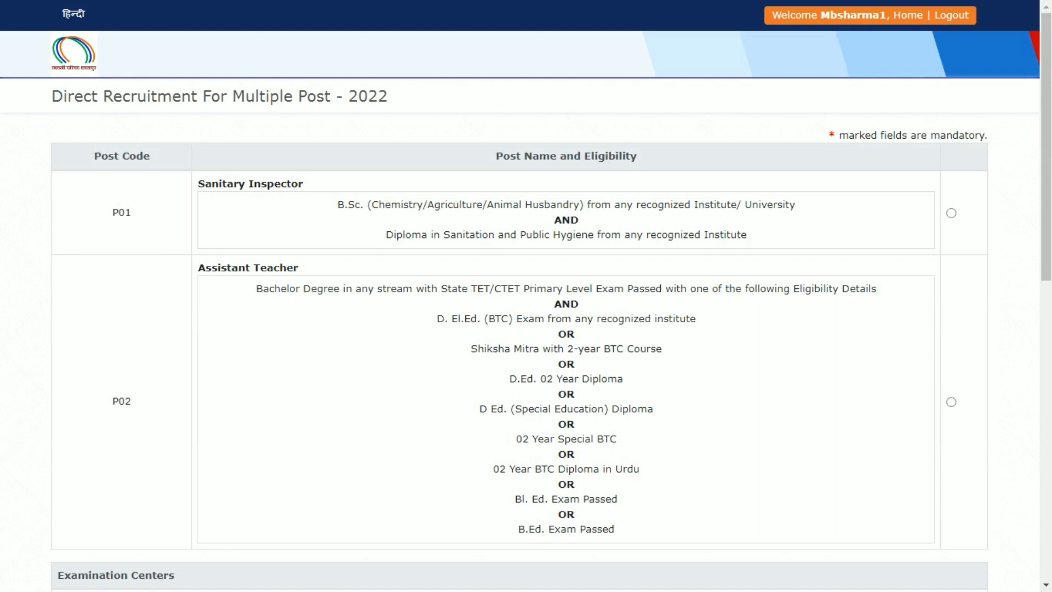
Select the P01 Sanitary Inspector post to apply for.
{"action": "left_click_drag", "start_coordinate": [337, 205], "coordinate": [580, 204]}
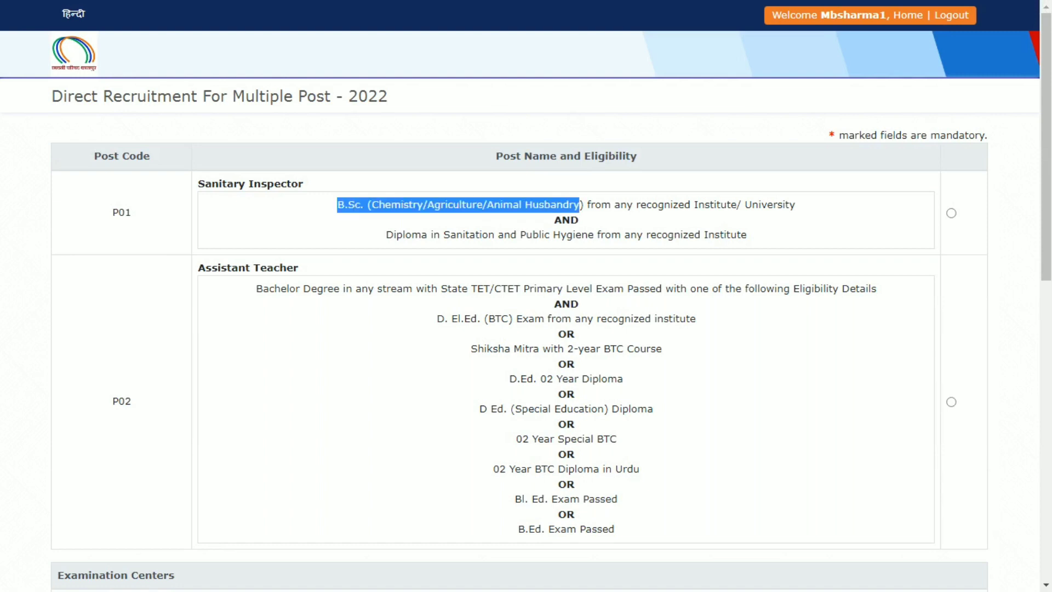
{"action": "left_click", "coordinate": [580, 204]}
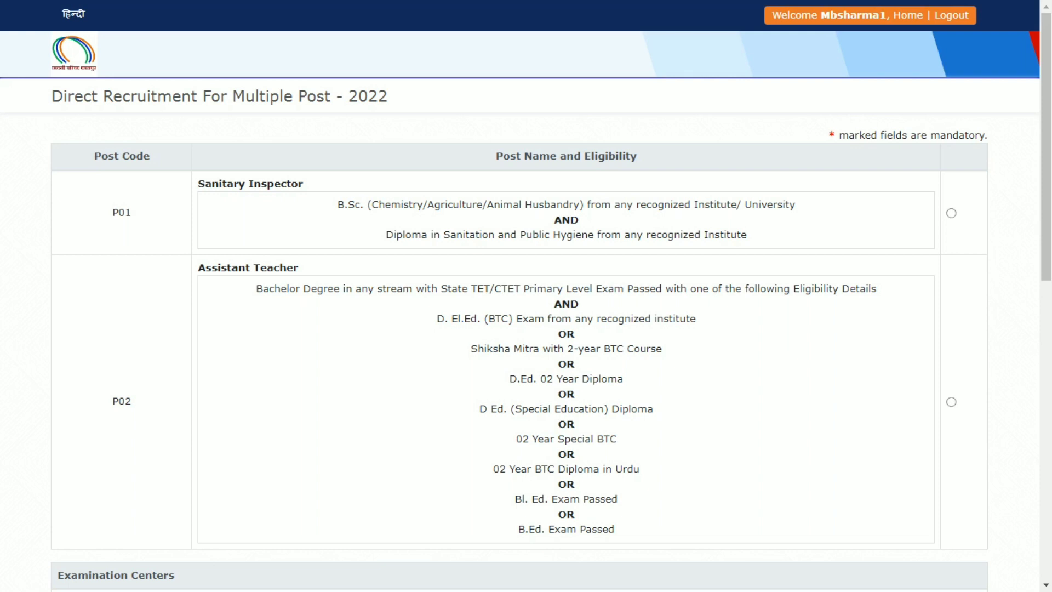
{"action": "scroll", "coordinate": [1046, 219], "scroll_direction": "down", "scroll_amount": 4}
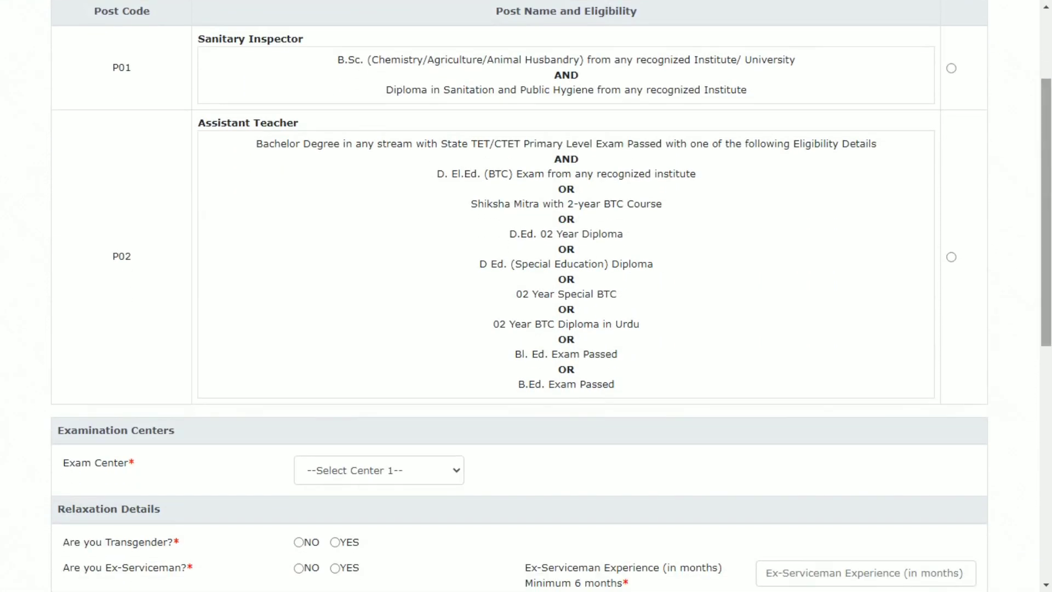
{"action": "scroll", "coordinate": [1046, 219], "scroll_direction": "up", "scroll_amount": 4}
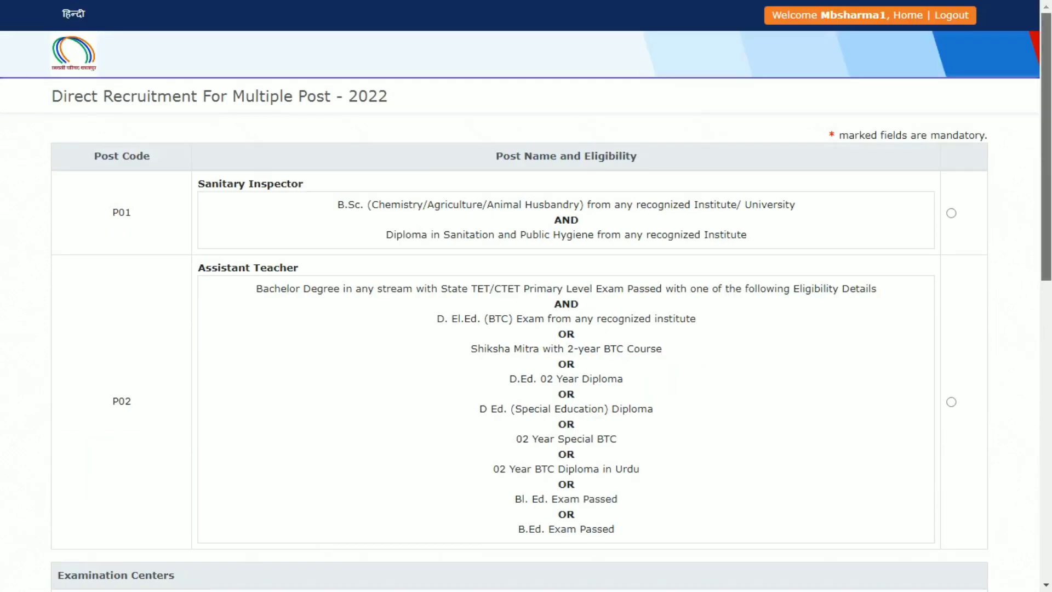
{"action": "scroll", "coordinate": [1046, 219], "scroll_direction": "down", "scroll_amount": 1}
{"action": "left_click", "coordinate": [951, 191]}
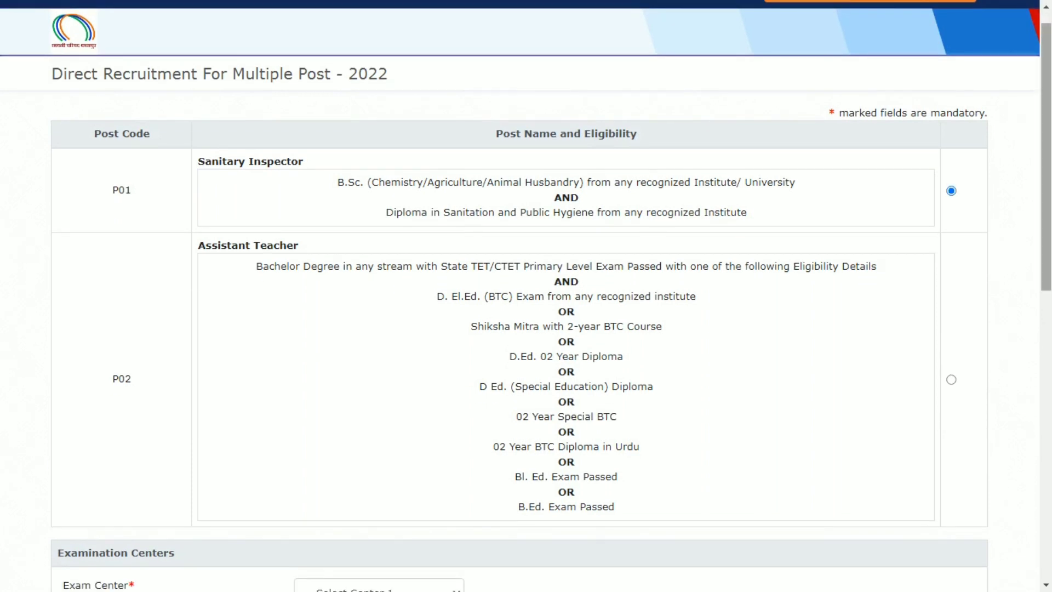
{"action": "scroll", "coordinate": [1046, 219], "scroll_direction": "down", "scroll_amount": 3}
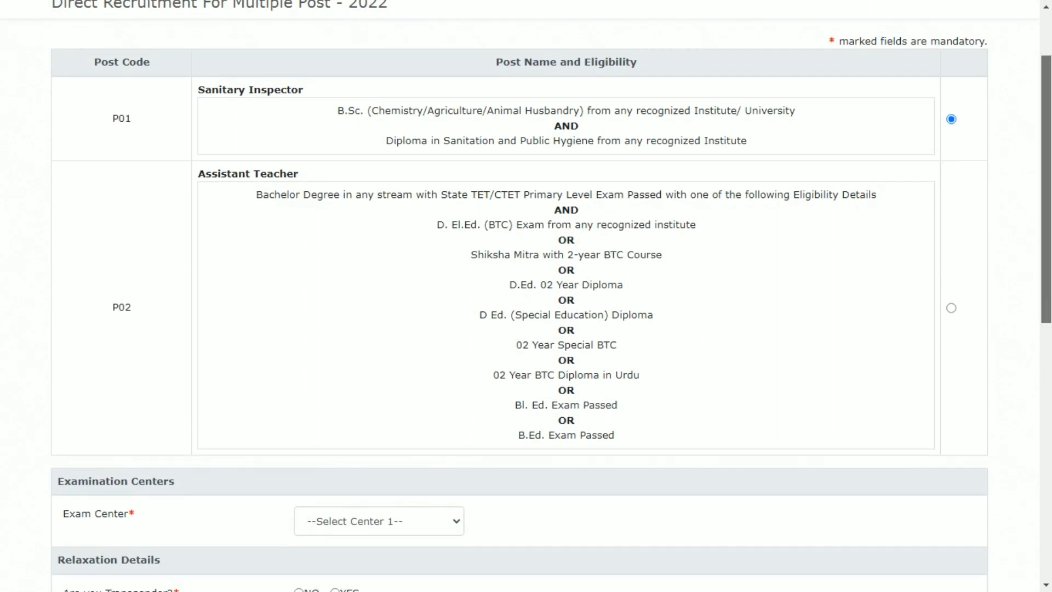
{"action": "scroll", "coordinate": [1047, 219], "scroll_direction": "down", "scroll_amount": 4}
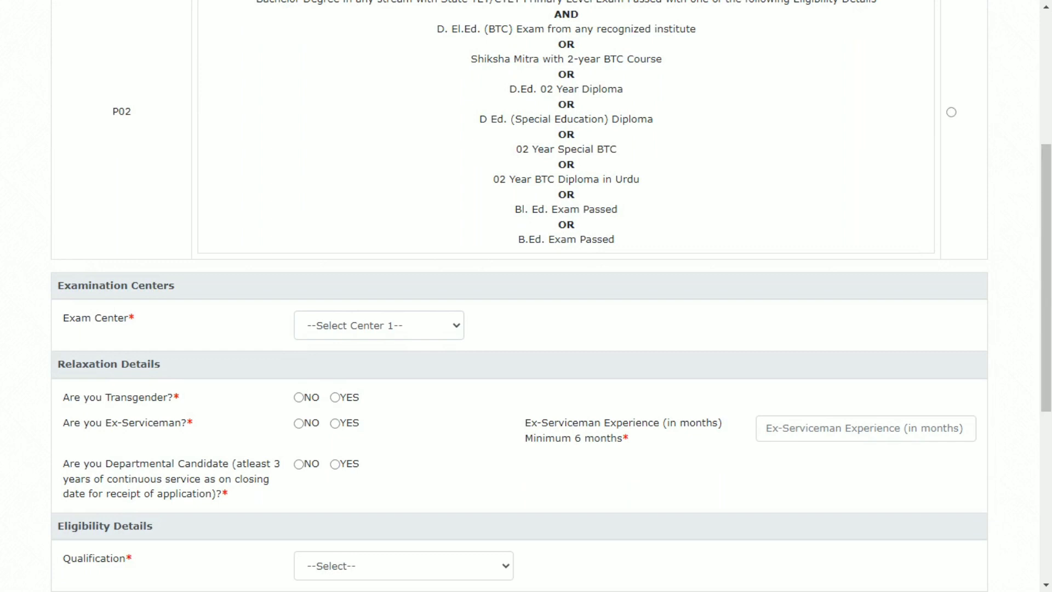
Set exam centre to KANPUR and answer NO for Transgender, Ex-Serviceman and Departmental Candidate.
{"action": "left_click", "coordinate": [379, 326]}
{"action": "left_click", "coordinate": [379, 325]}
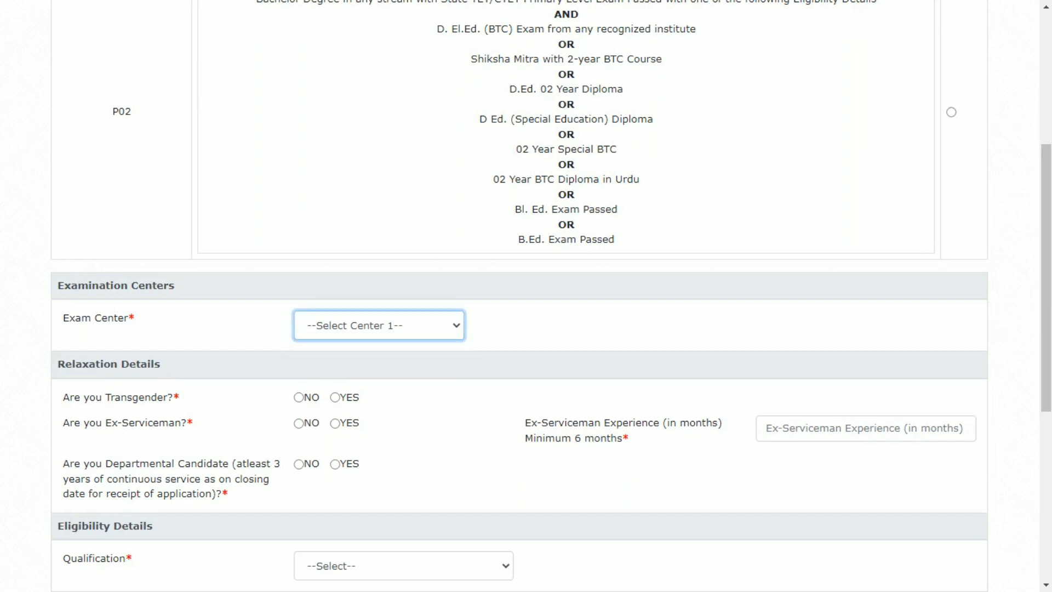
{"action": "key", "text": "Down"}
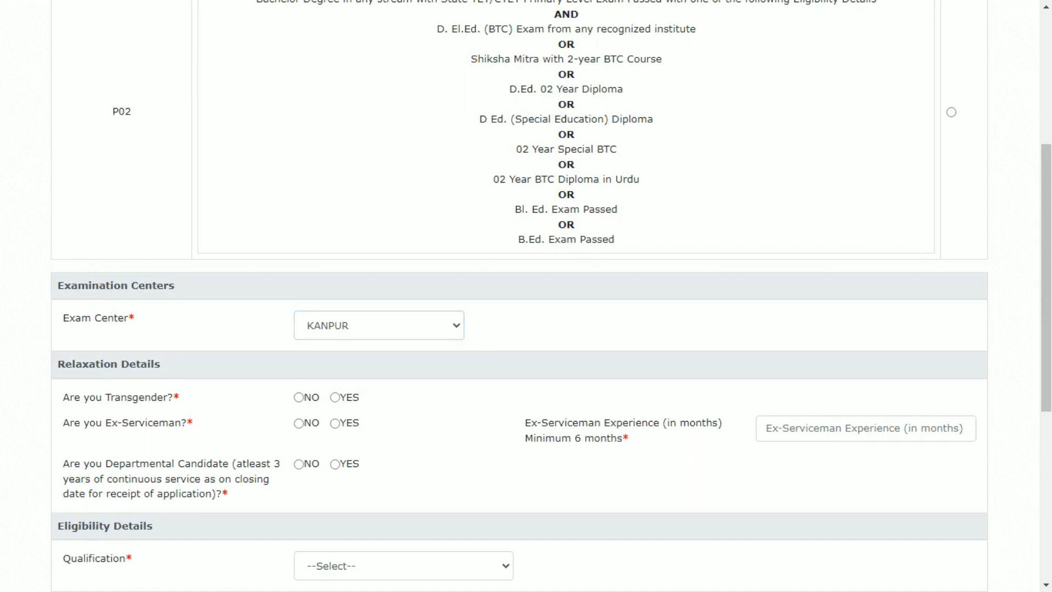
{"action": "key", "text": "Right"}
{"action": "key", "text": "Left"}
{"action": "left_click", "coordinate": [299, 423]}
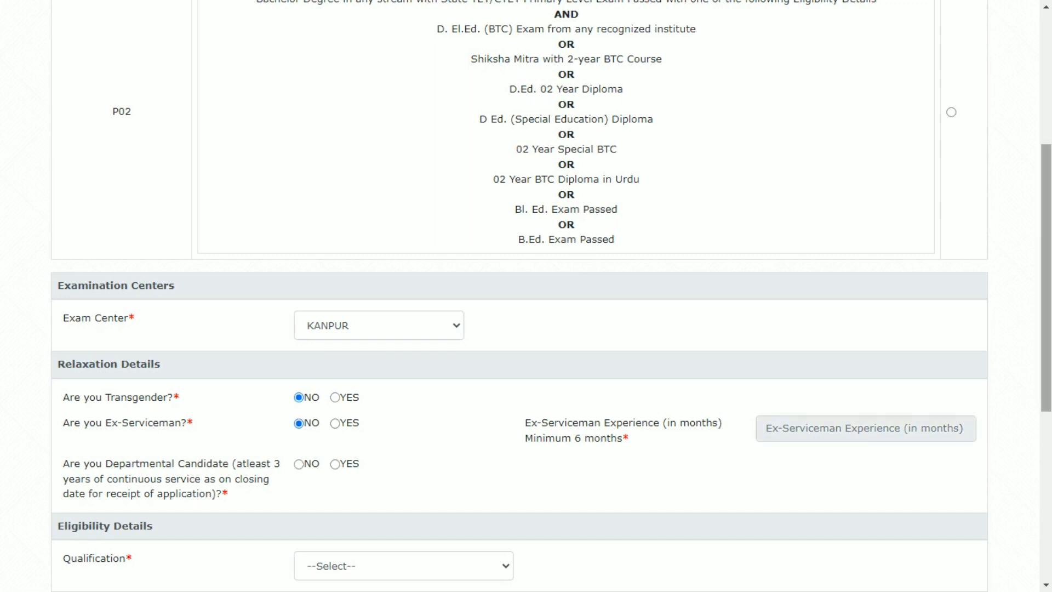
{"action": "scroll", "coordinate": [526, 296], "scroll_direction": "down", "scroll_amount": 2}
{"action": "scroll", "coordinate": [526, 296], "scroll_direction": "down", "scroll_amount": 3}
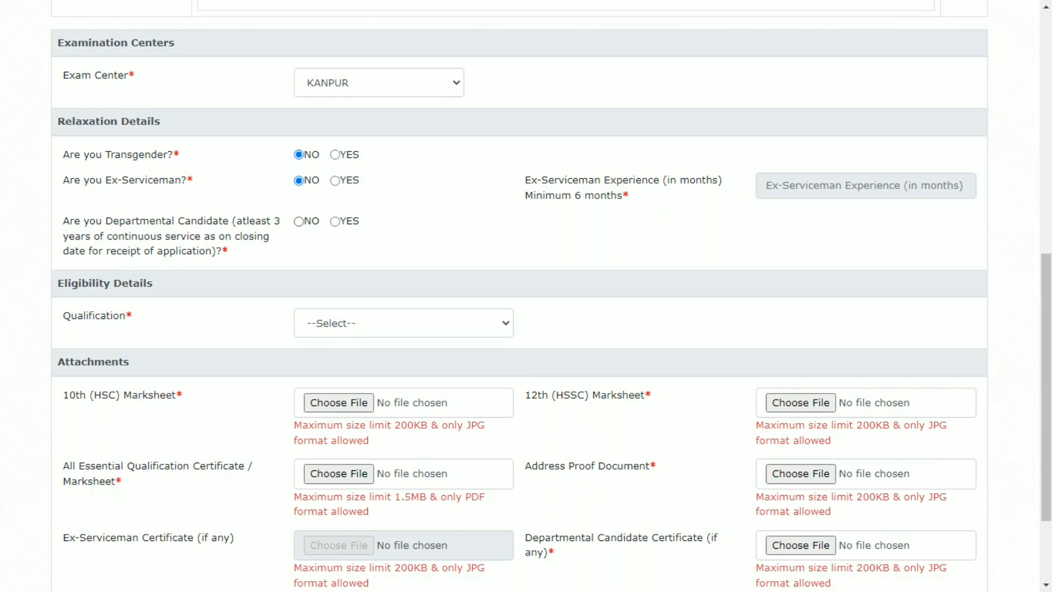
{"action": "left_click", "coordinate": [299, 221]}
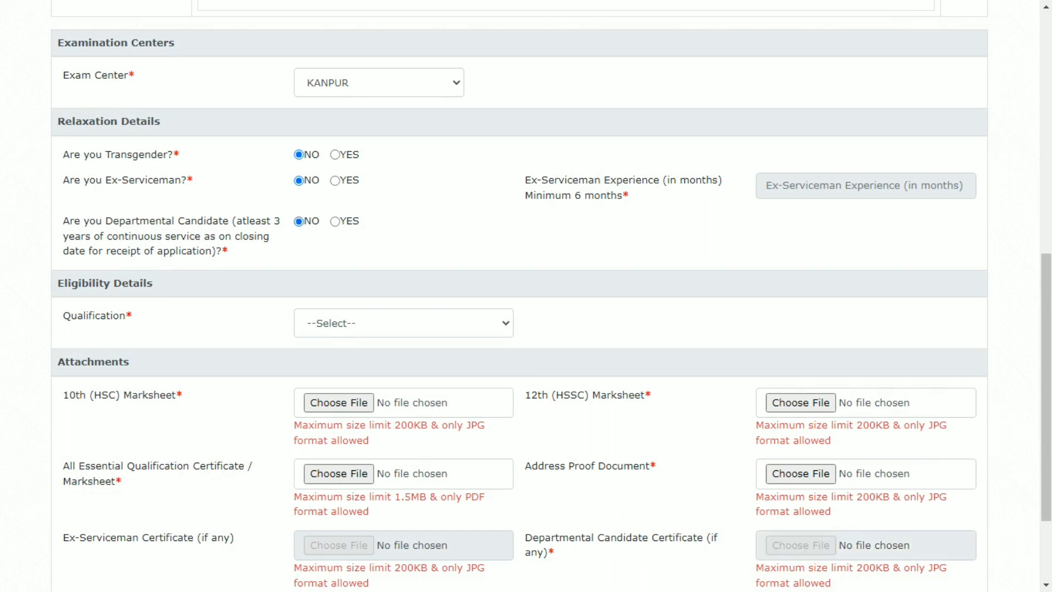
{"action": "scroll", "coordinate": [527, 296], "scroll_direction": "down", "scroll_amount": 3}
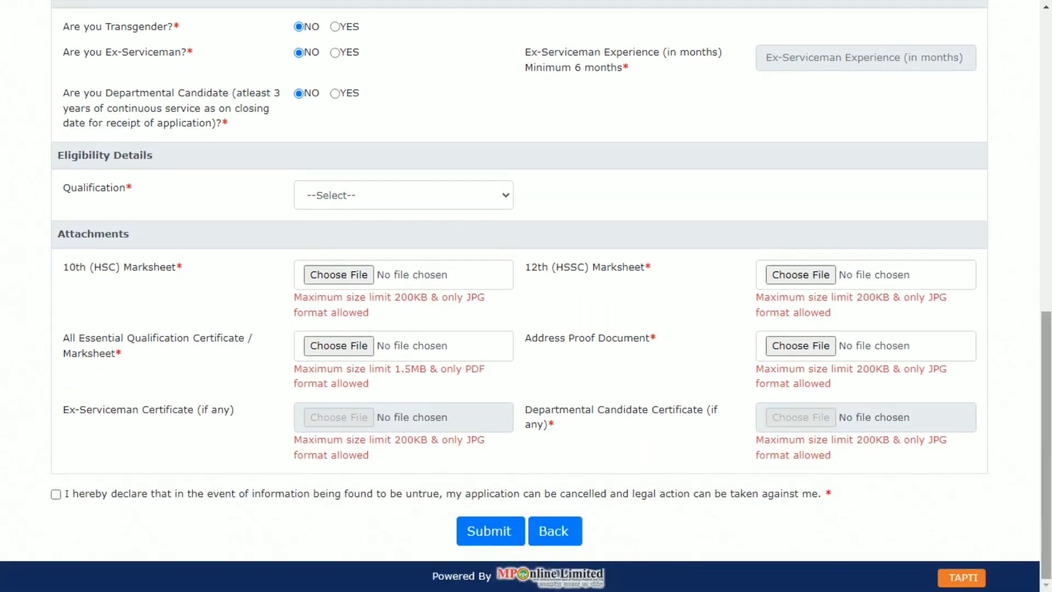
Choose DIPLOMA IN SANITATION AND PUBLIC HYGIENE as the qualification and submit the application.
{"action": "left_click", "coordinate": [403, 195]}
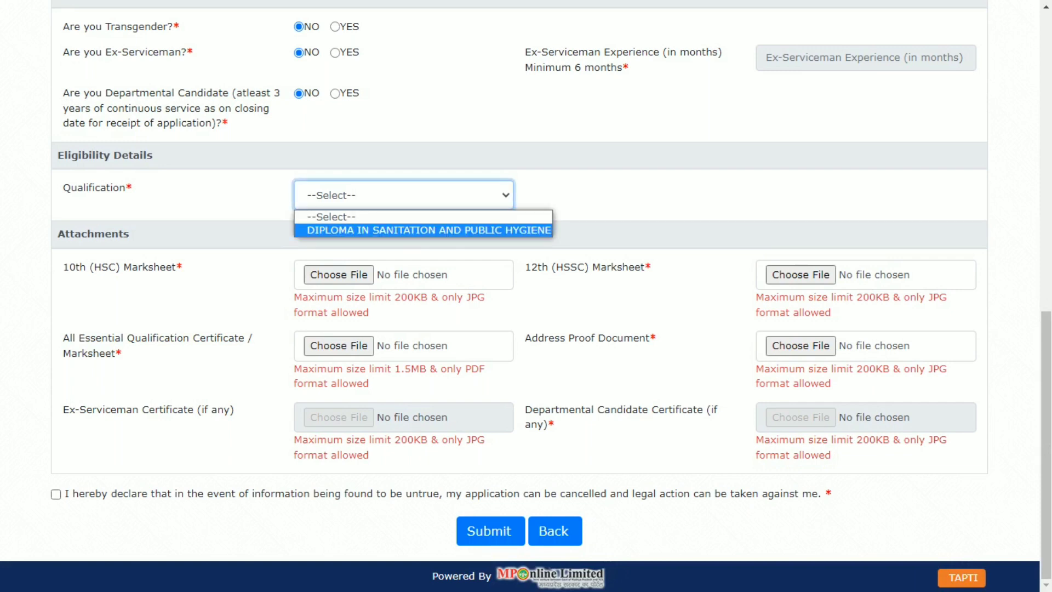
{"action": "key", "text": "Escape"}
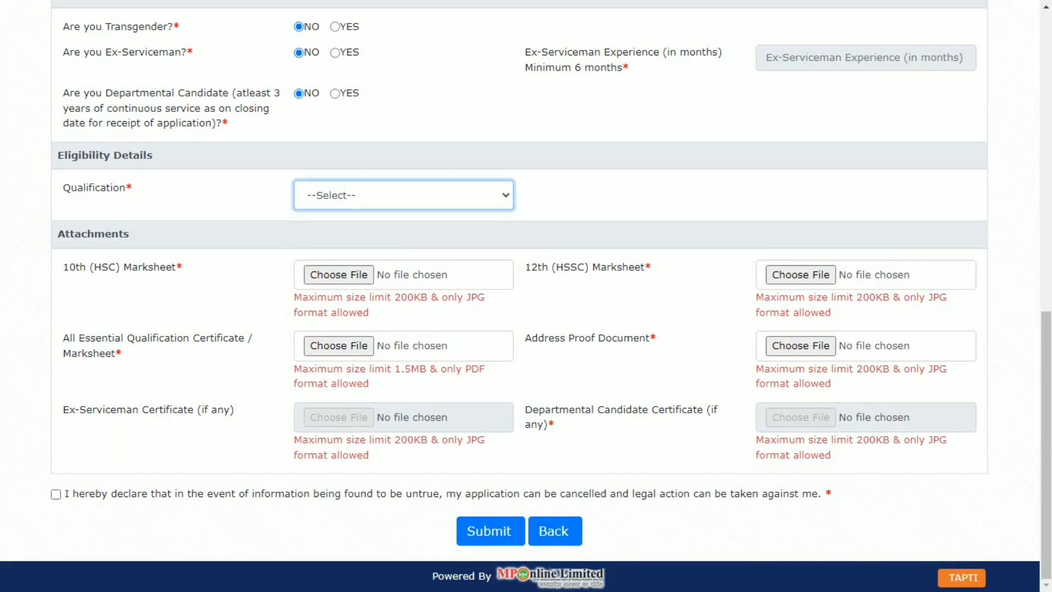
{"action": "key", "text": "Down"}
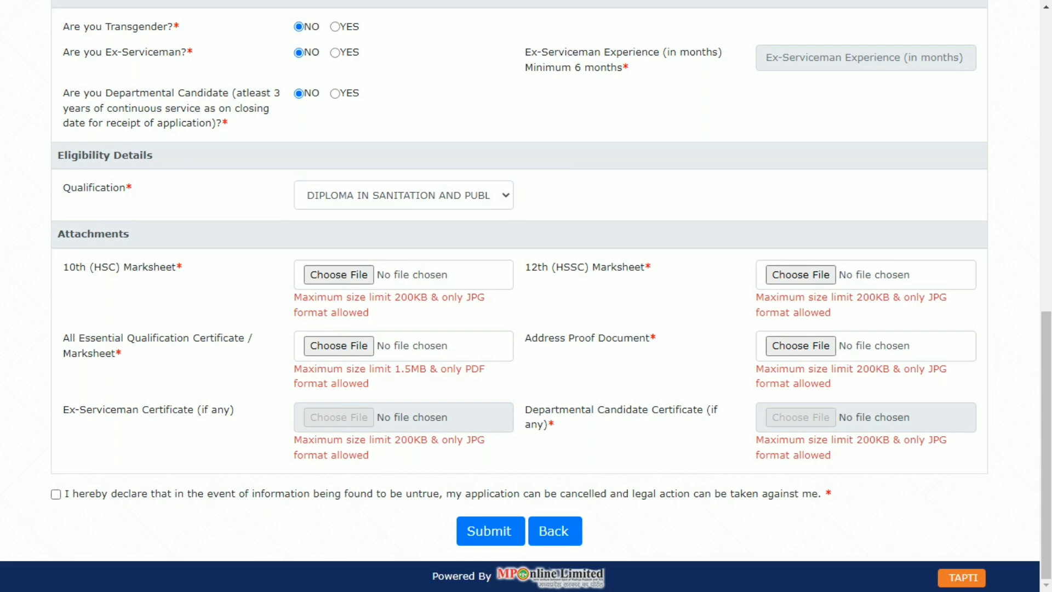
{"action": "left_click_drag", "start_coordinate": [704, 410], "coordinate": [559, 410]}
{"action": "left_click", "coordinate": [559, 409]}
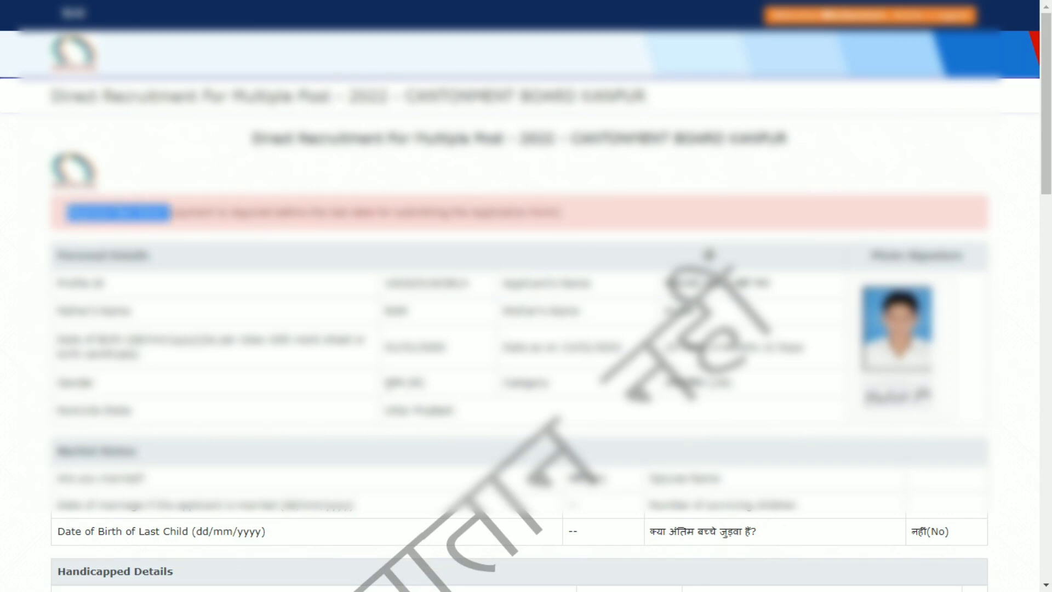
Scroll to the bottom of the application summary and proceed to the Payment page.
{"action": "scroll", "coordinate": [526, 296], "scroll_direction": "down", "scroll_amount": 3}
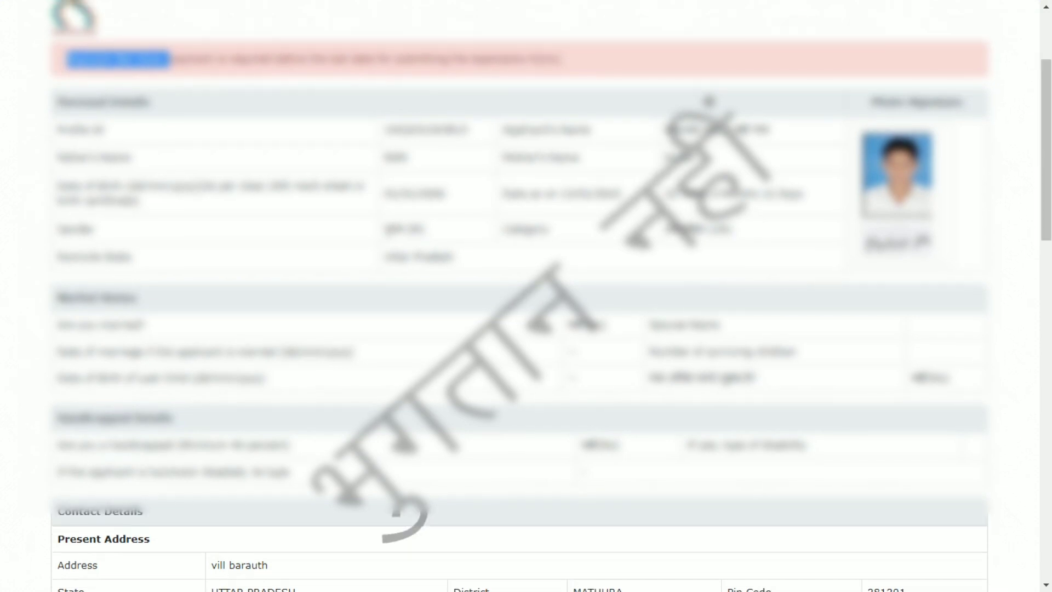
{"action": "scroll", "coordinate": [527, 296], "scroll_direction": "down", "scroll_amount": 9}
{"action": "left_click_drag", "start_coordinate": [519, 453], "coordinate": [526, 589]}
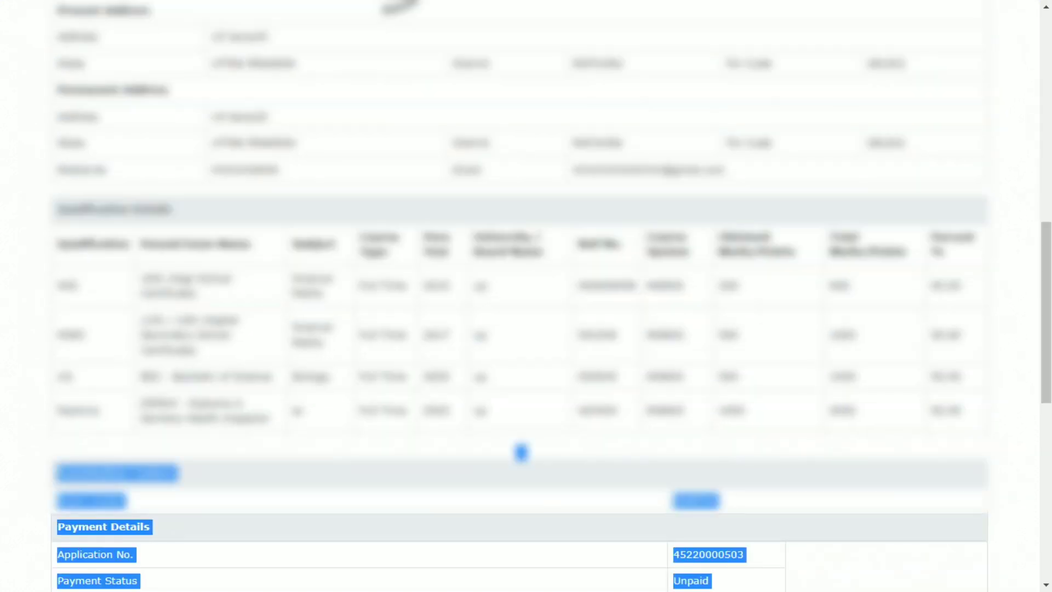
{"action": "scroll", "coordinate": [526, 548], "scroll_direction": "down", "scroll_amount": 9}
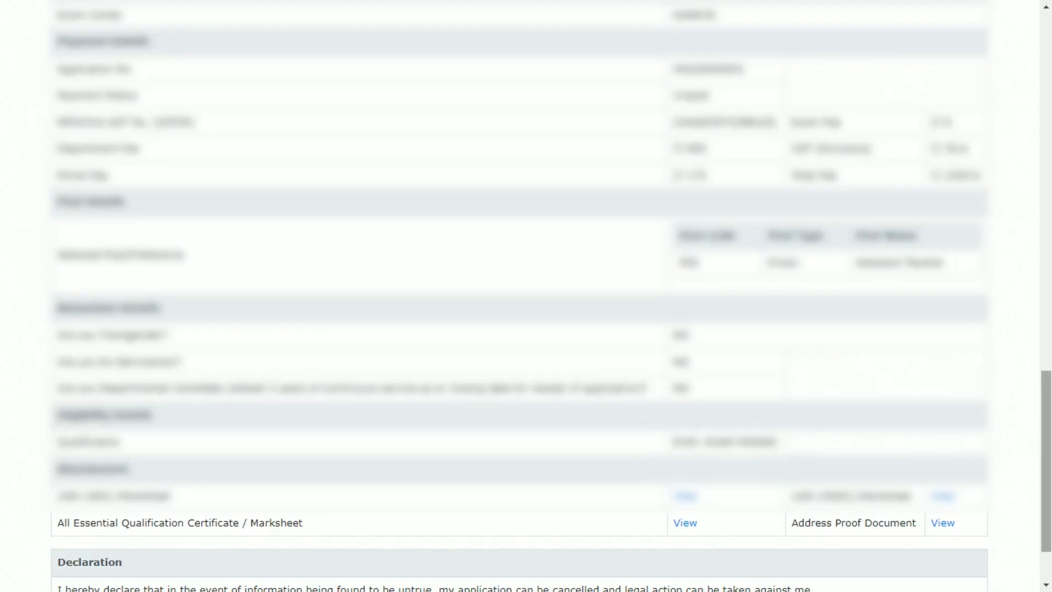
{"action": "scroll", "coordinate": [527, 296], "scroll_direction": "down", "scroll_amount": 2}
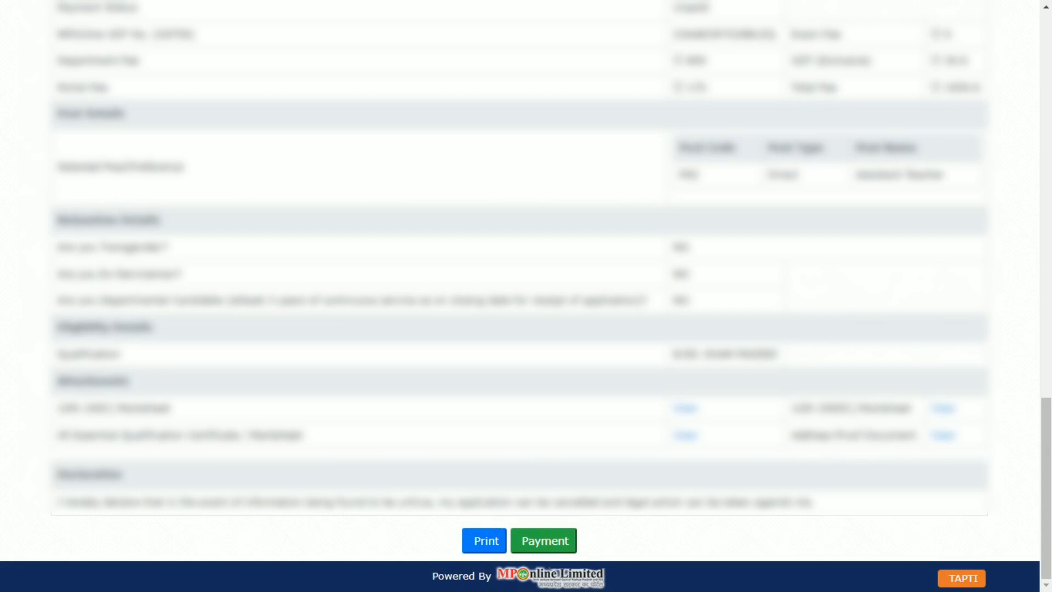
{"action": "left_click", "coordinate": [544, 541]}
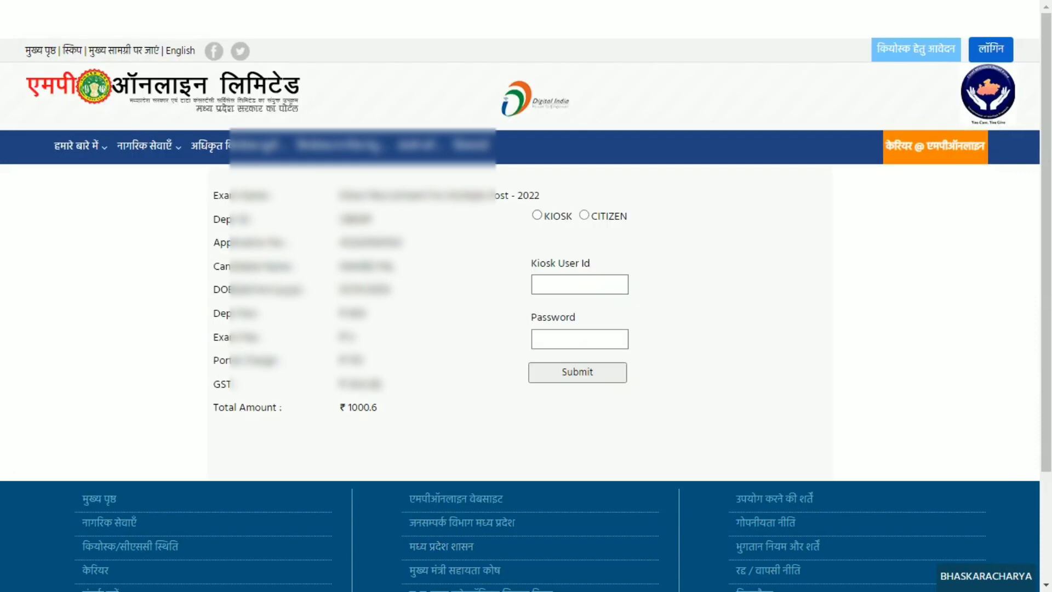
Continue to payment as a Citizen and display the UPI payment gateways.
{"action": "left_click", "coordinate": [584, 215]}
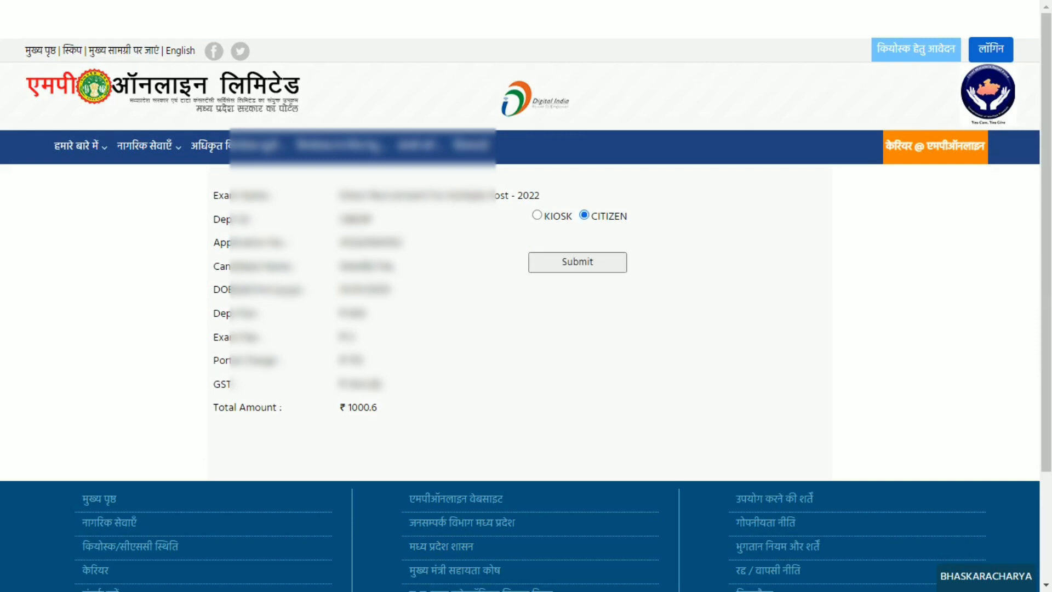
{"action": "key", "text": "Return"}
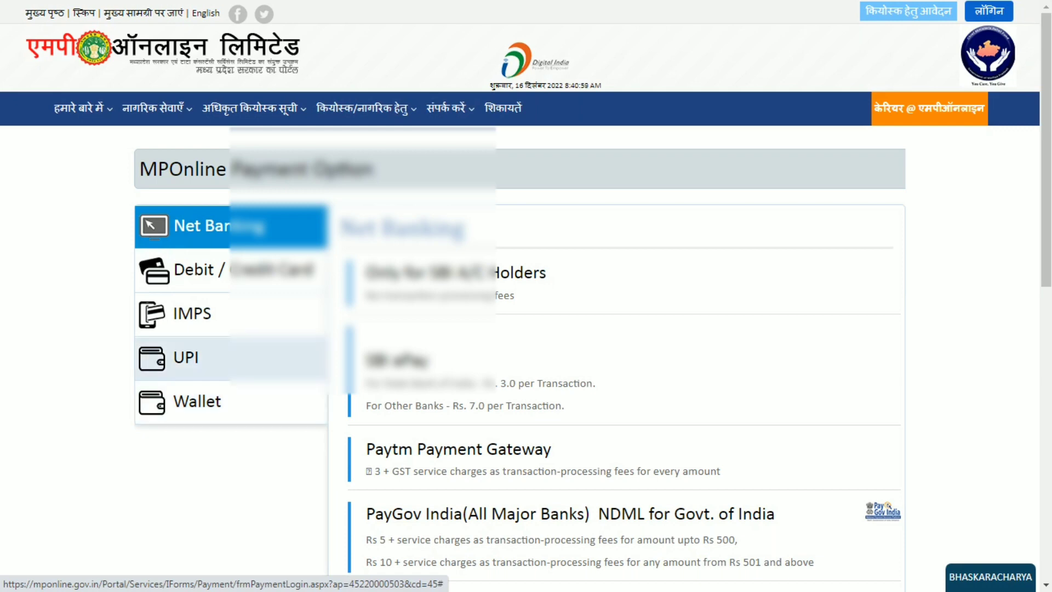
{"action": "left_click", "coordinate": [274, 359]}
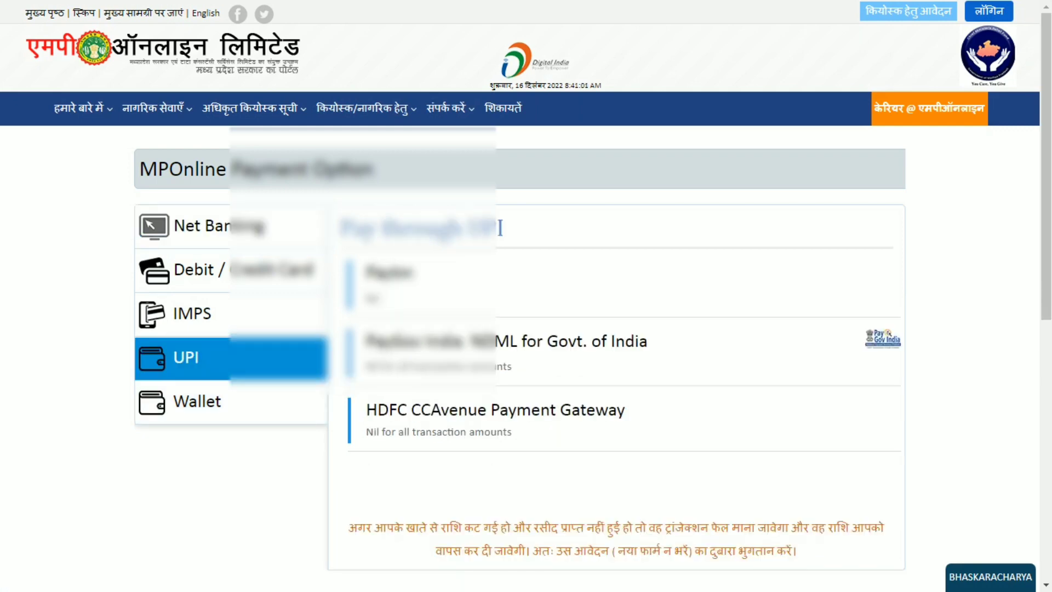
{"action": "scroll", "coordinate": [526, 296], "scroll_direction": "down", "scroll_amount": 7}
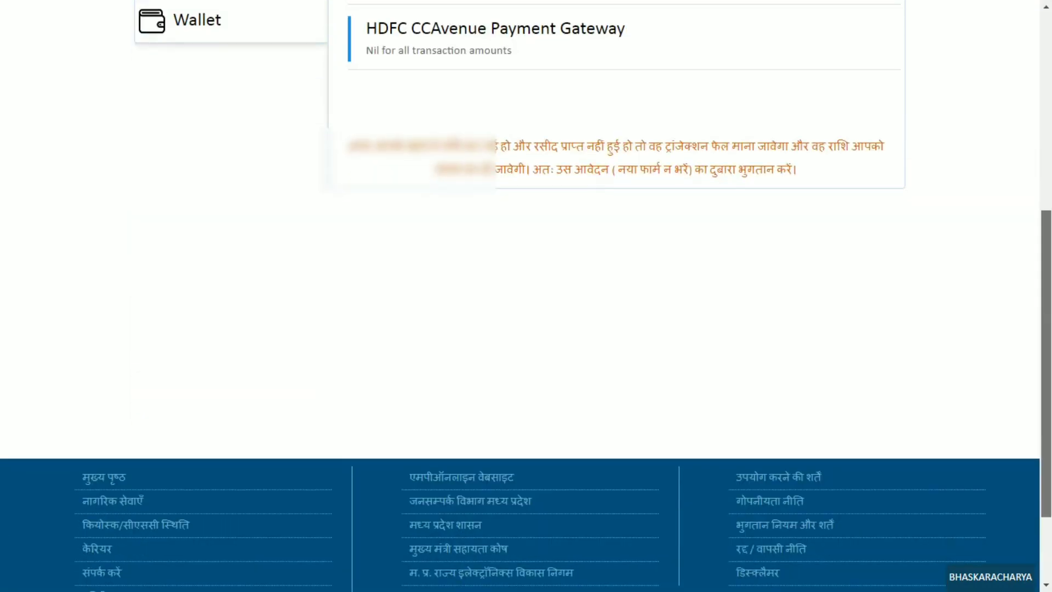
{"action": "scroll", "coordinate": [500, 163], "scroll_direction": "up", "scroll_amount": 6}
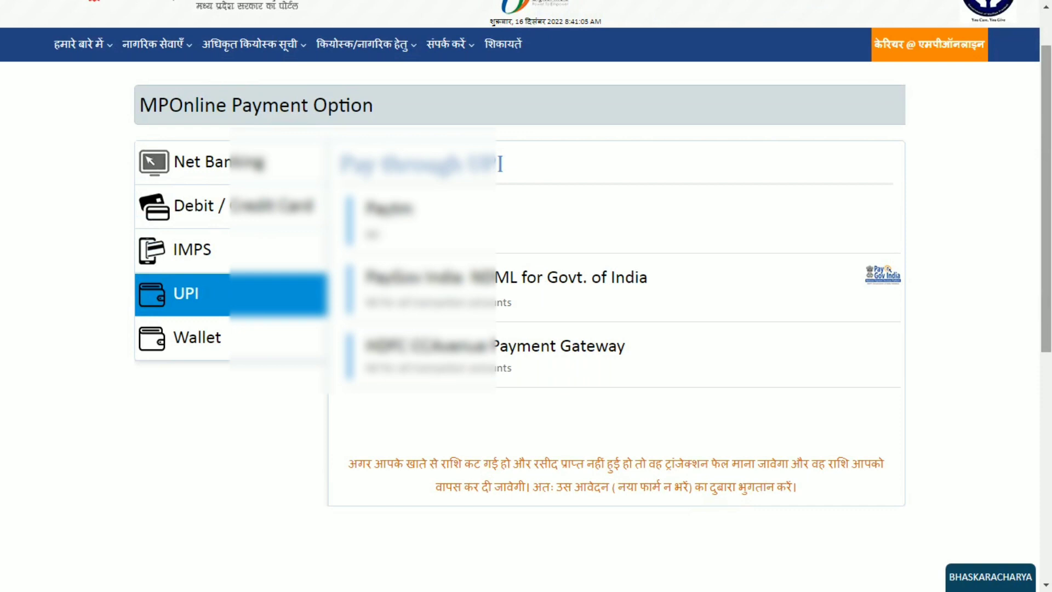